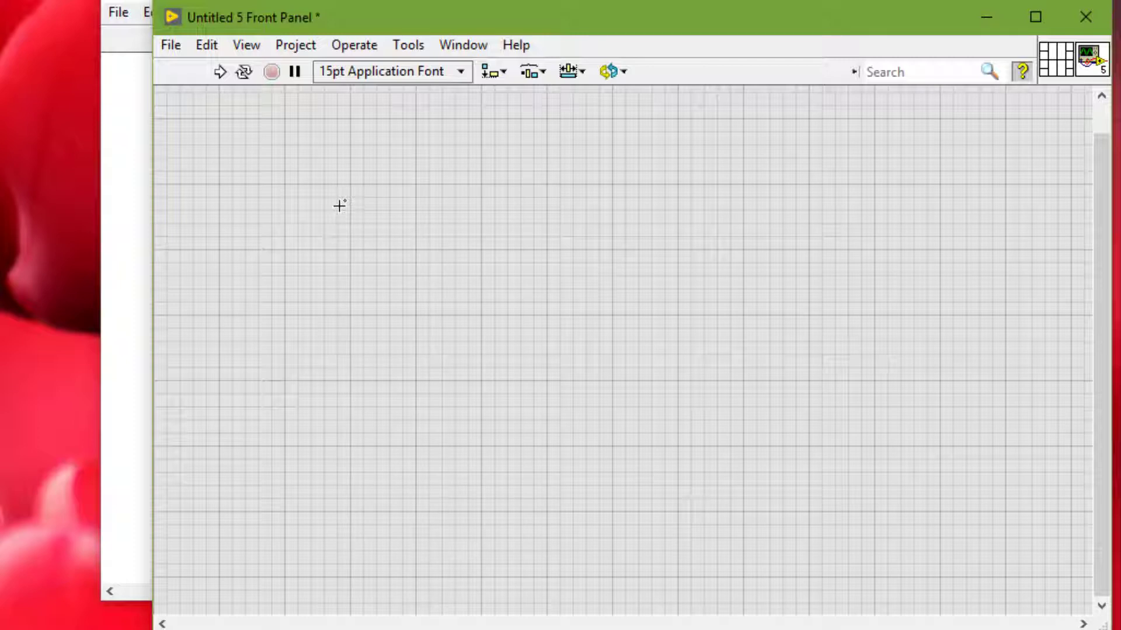
Step: Place a numeric control near the front panel's upper-left area and shift it left by 48 pixels along the grid
right_click(340, 206)
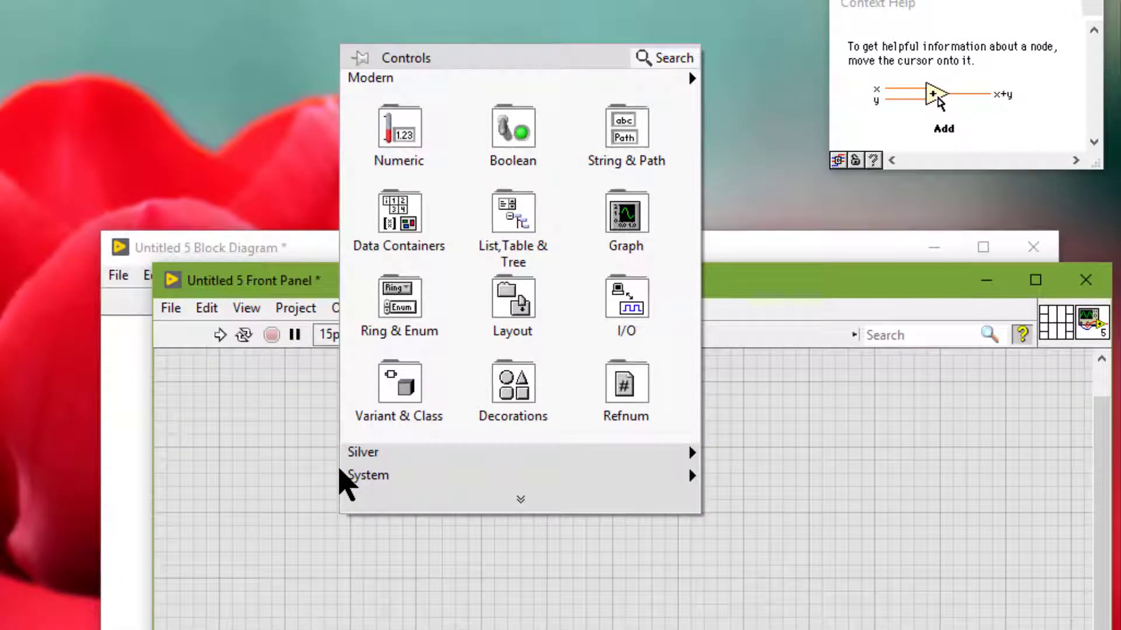
mouse_move(386, 155)
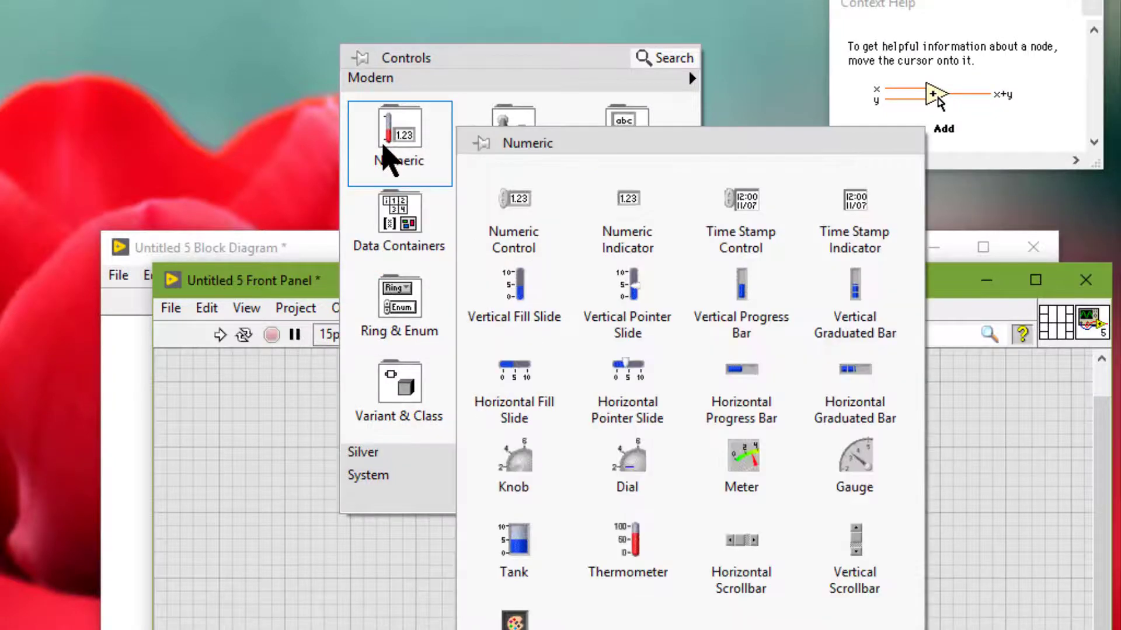
click(488, 236)
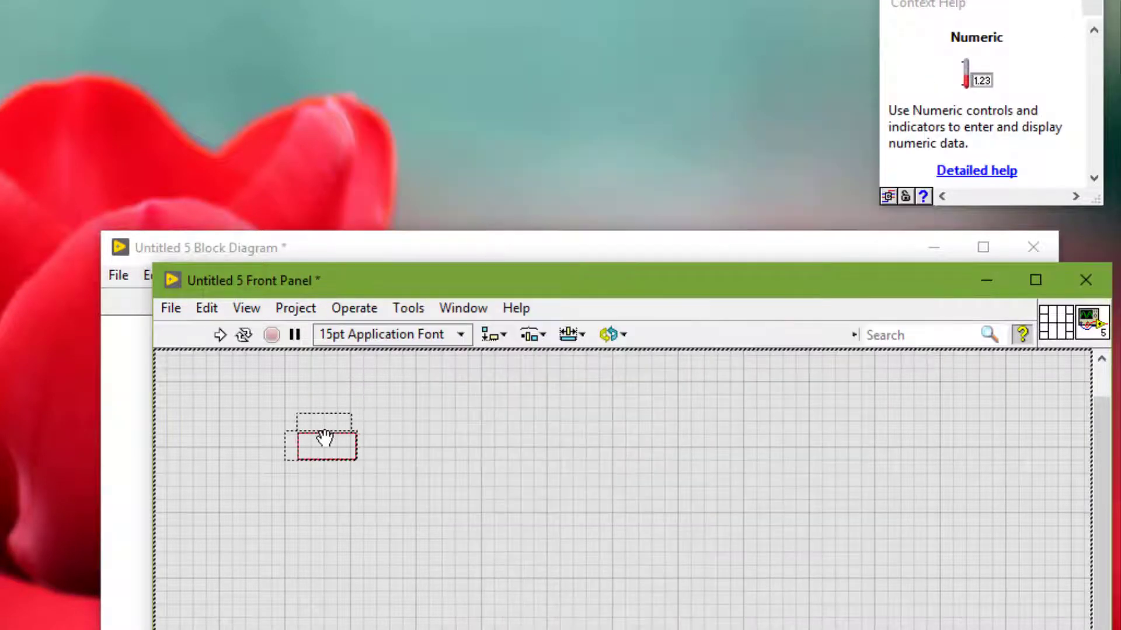
click(324, 439)
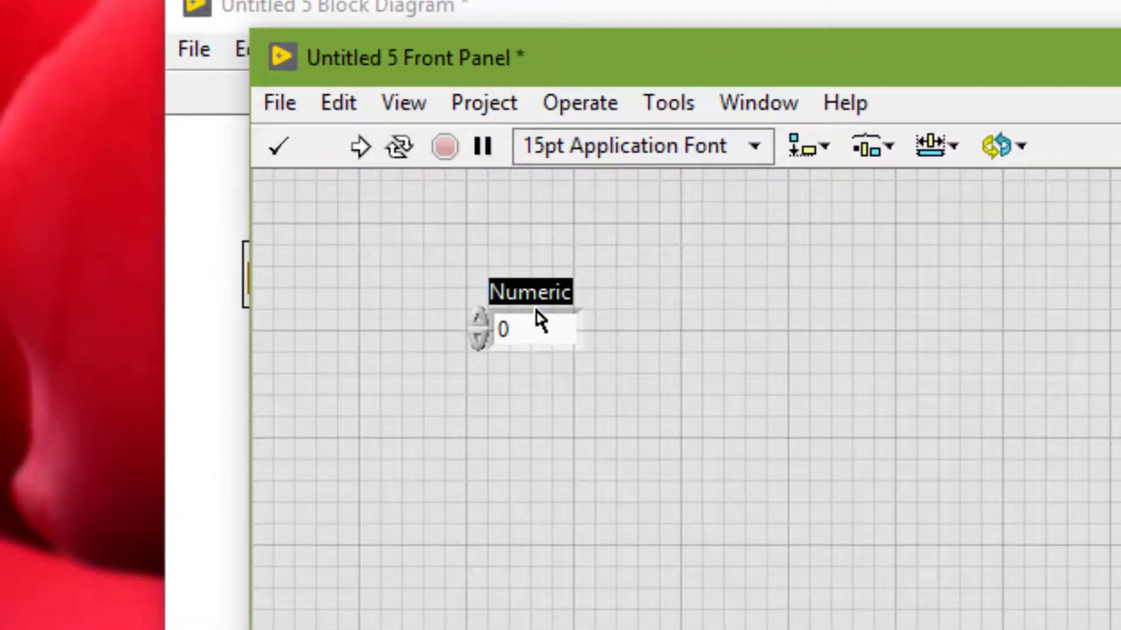
click(540, 320)
drag(541, 317, 459, 302)
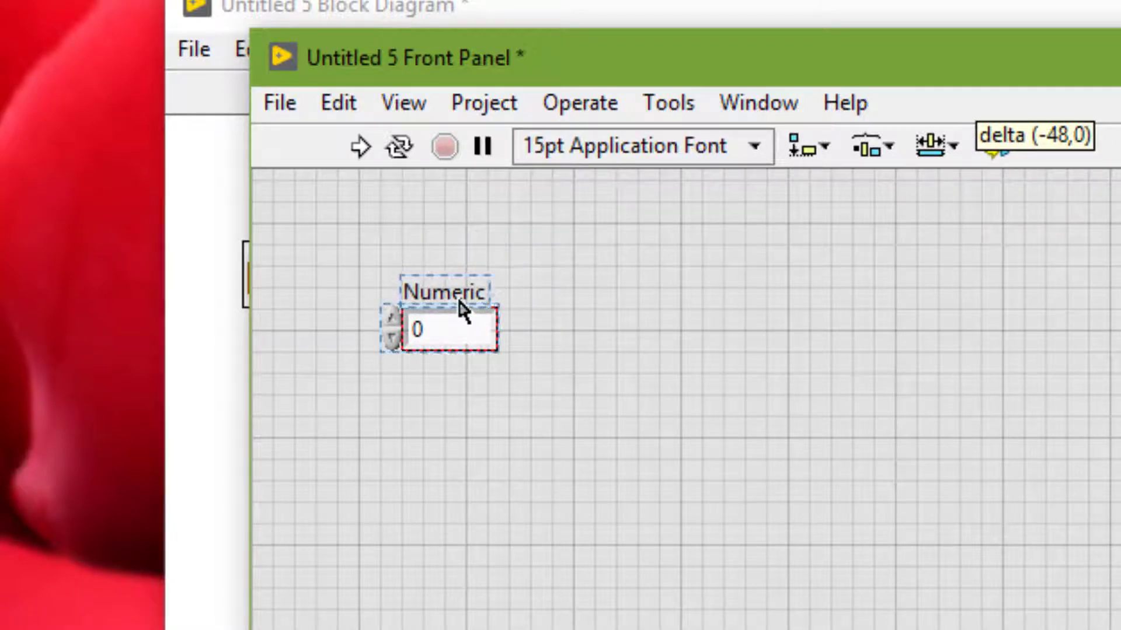
Step: Disable panel grid alignment and move the numeric control slightly up and left off the grid lines
click(343, 108)
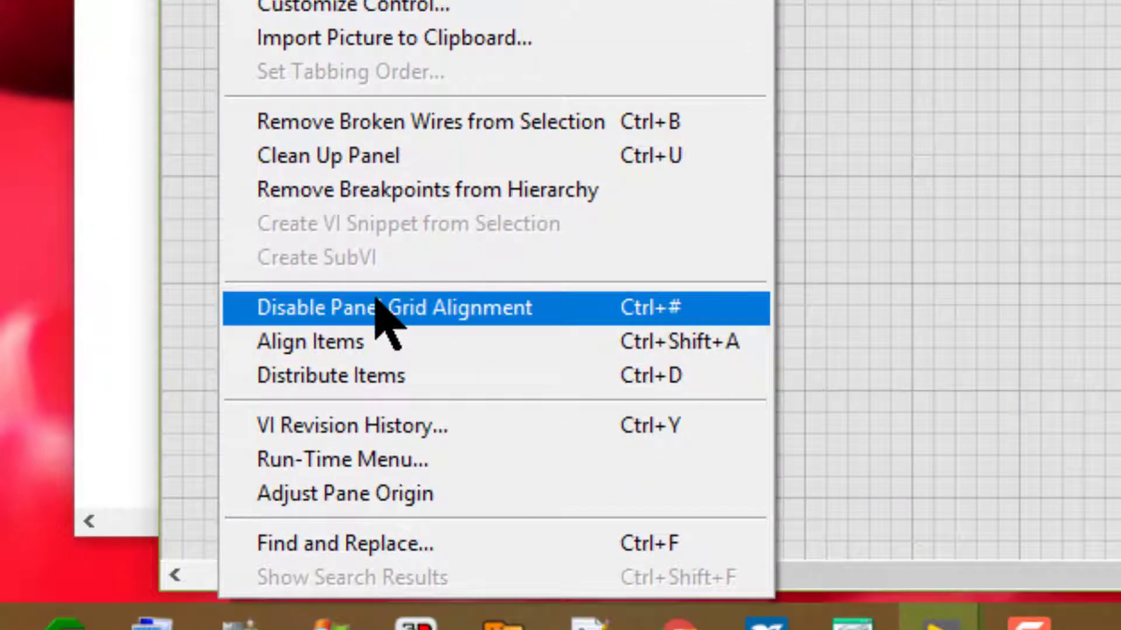
click(382, 315)
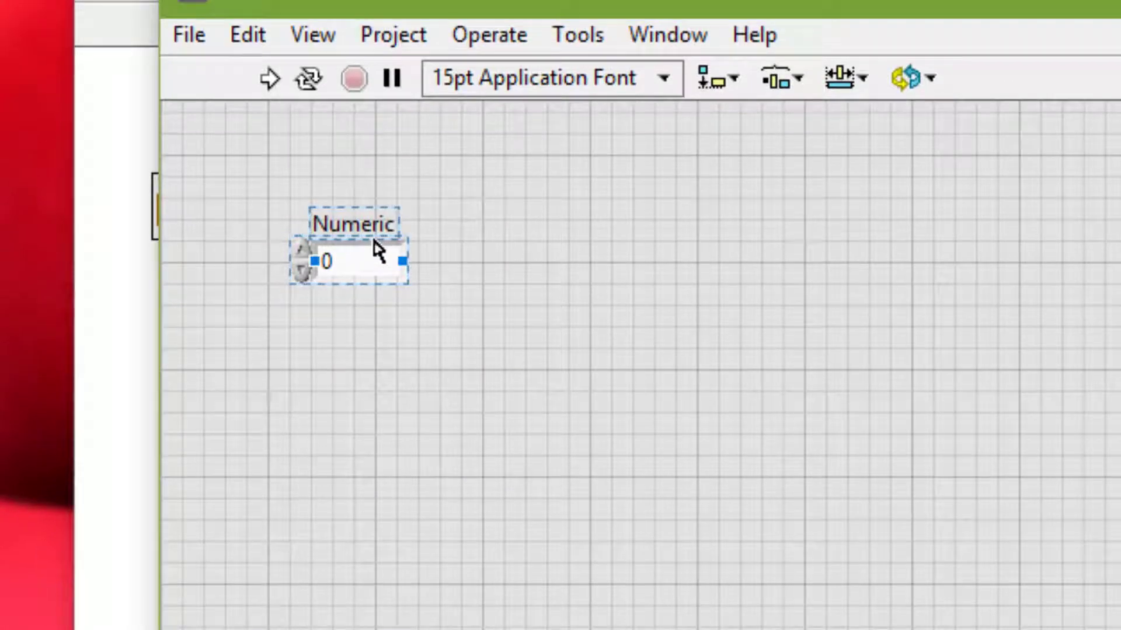
drag(374, 241, 359, 220)
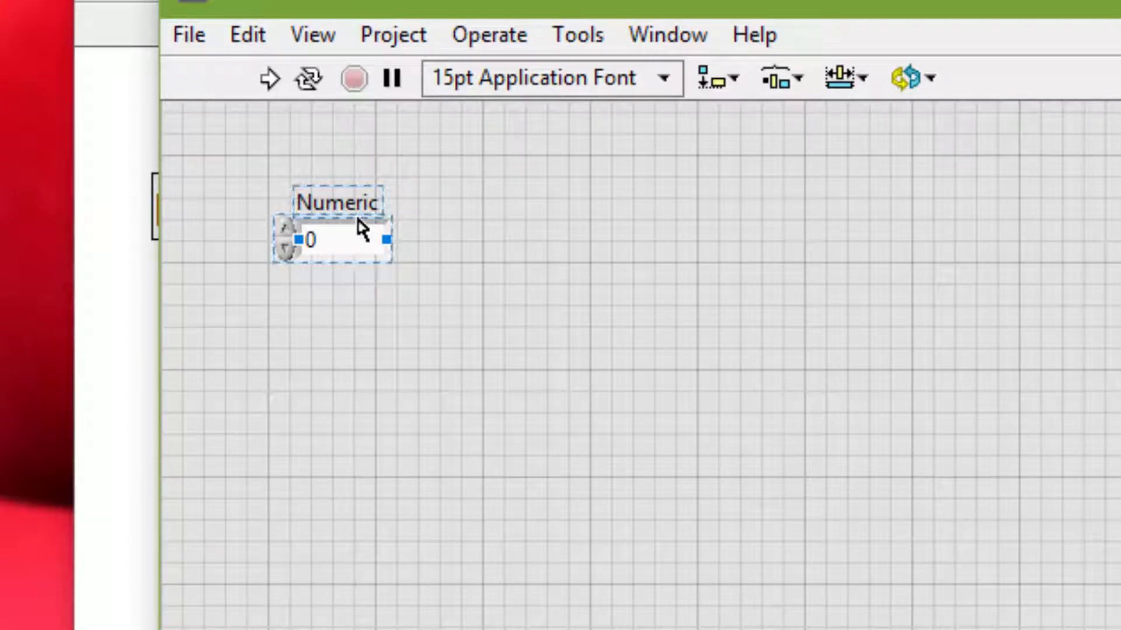
Step: Examine the panel grid alignment command and its shortcut while switching the alignment on and off again
click(256, 39)
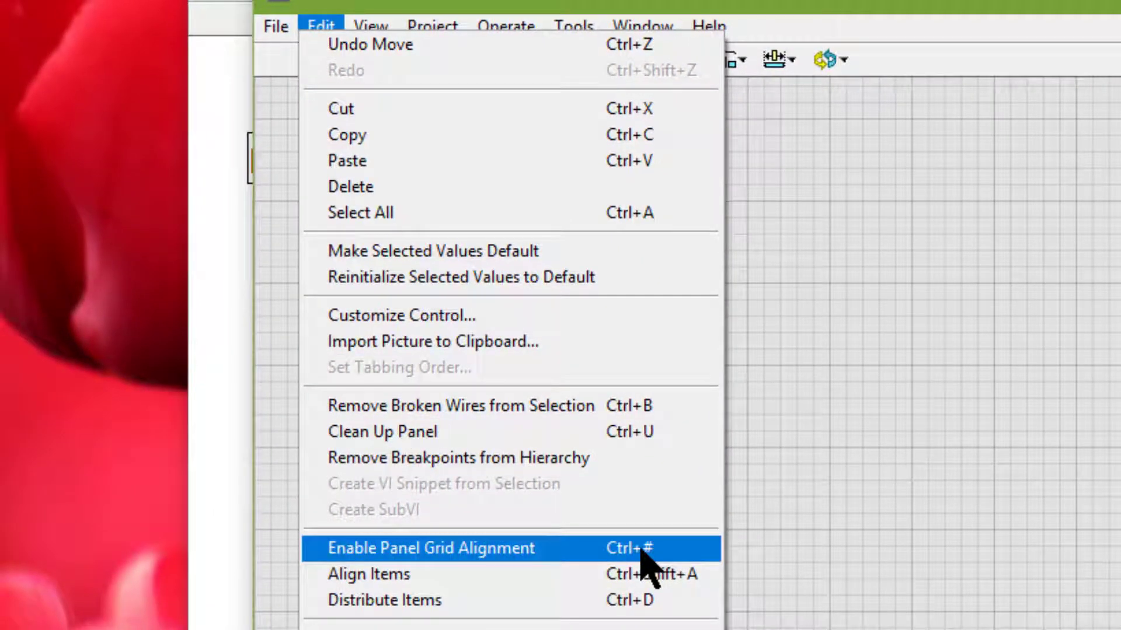
click(753, 453)
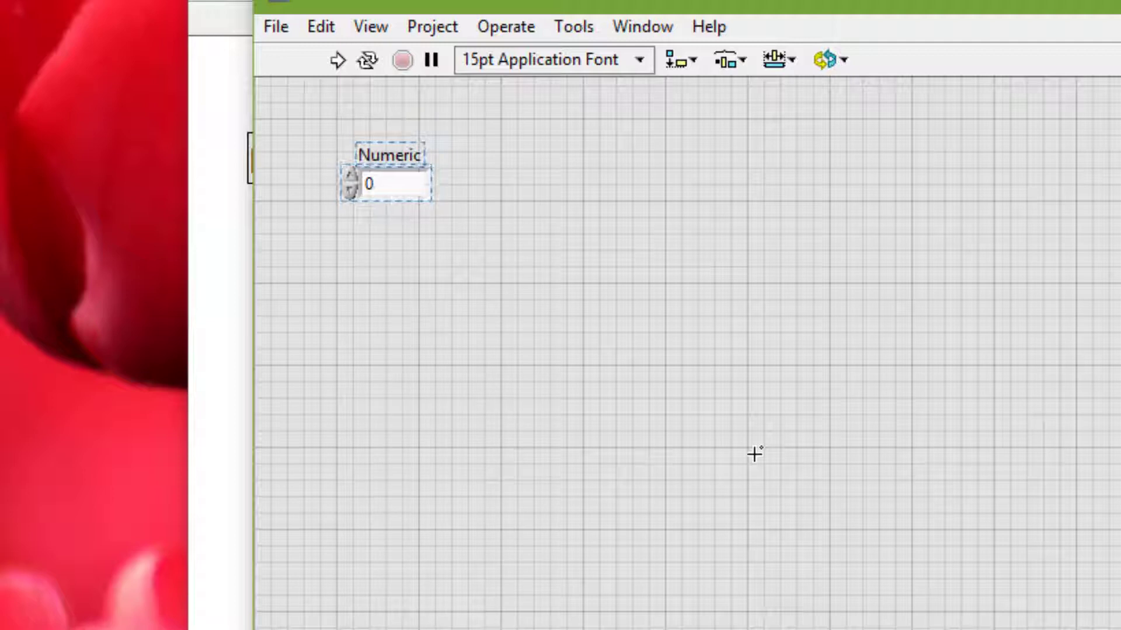
click(322, 28)
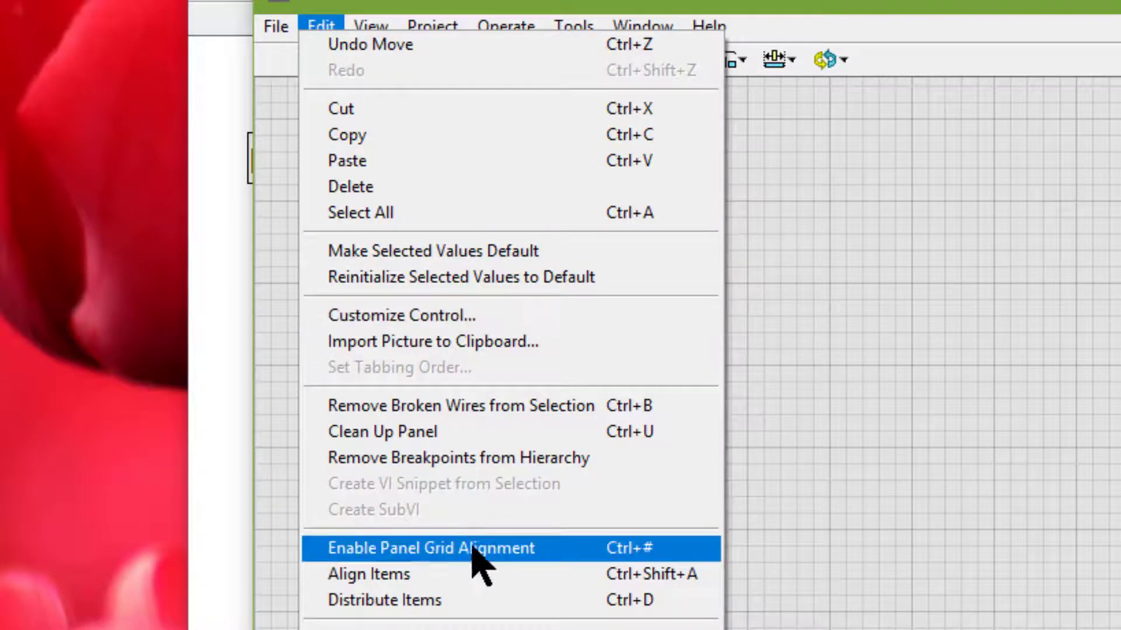
click(759, 429)
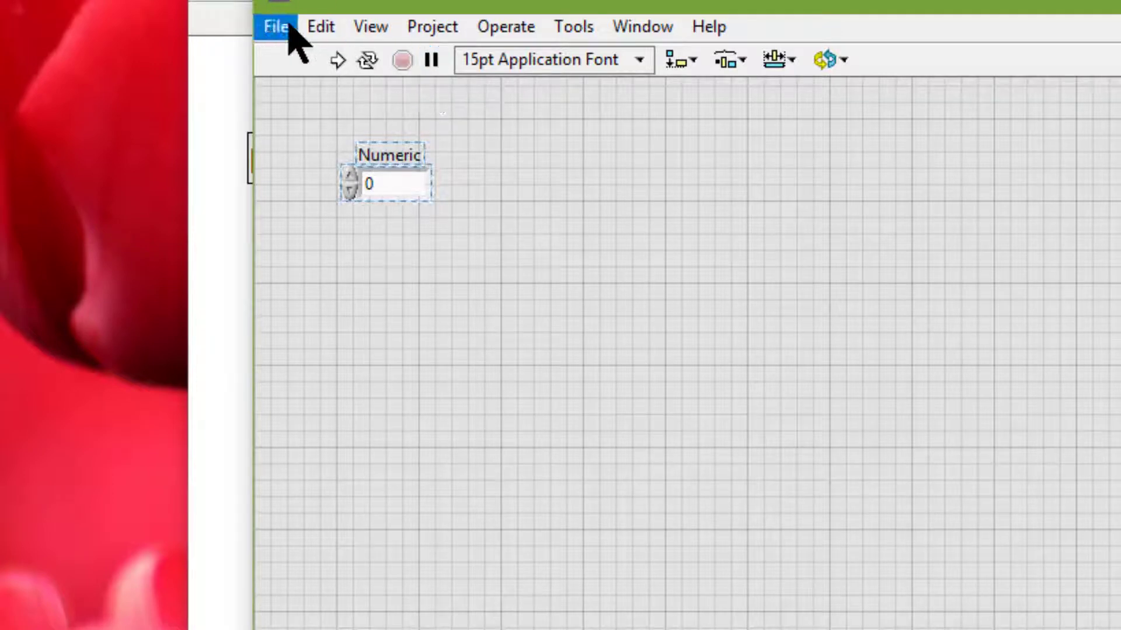
click(320, 30)
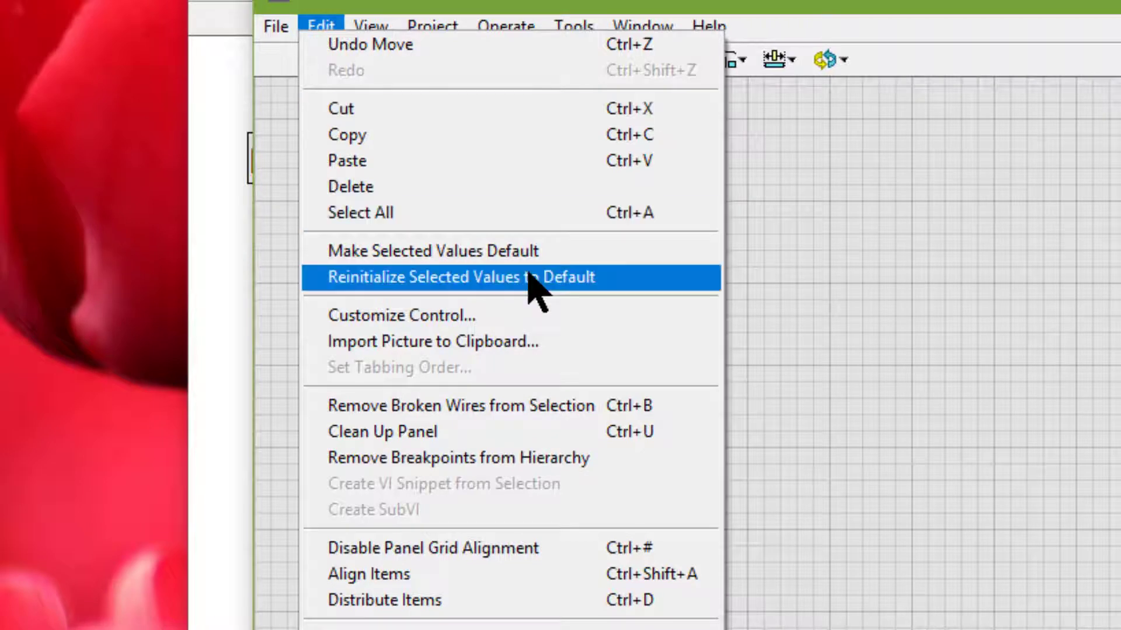
click(798, 321)
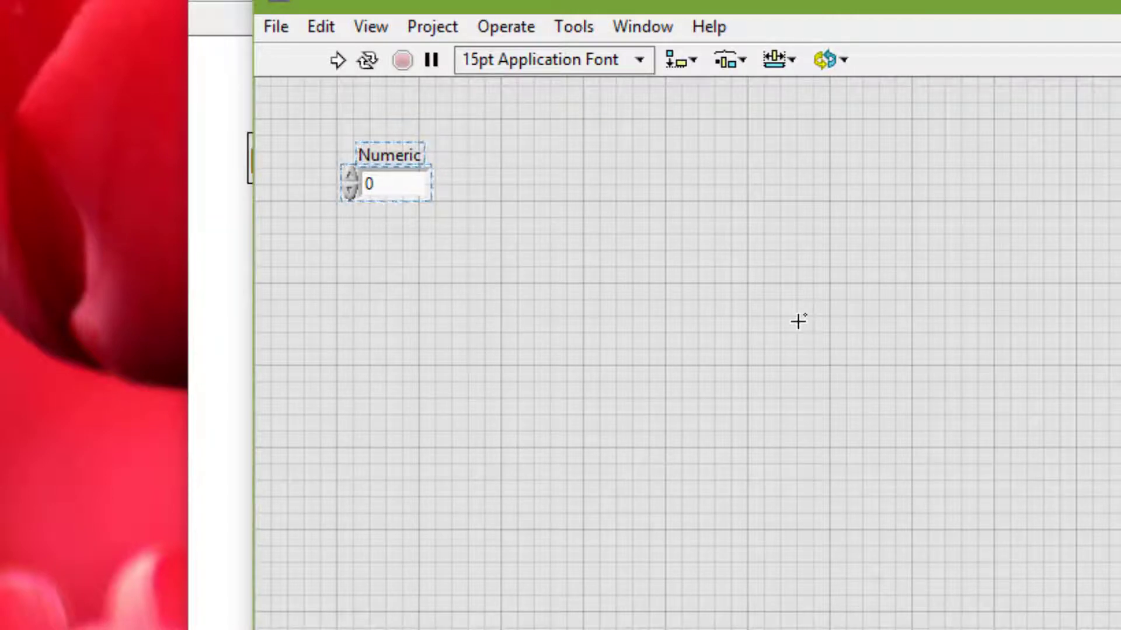
click(324, 29)
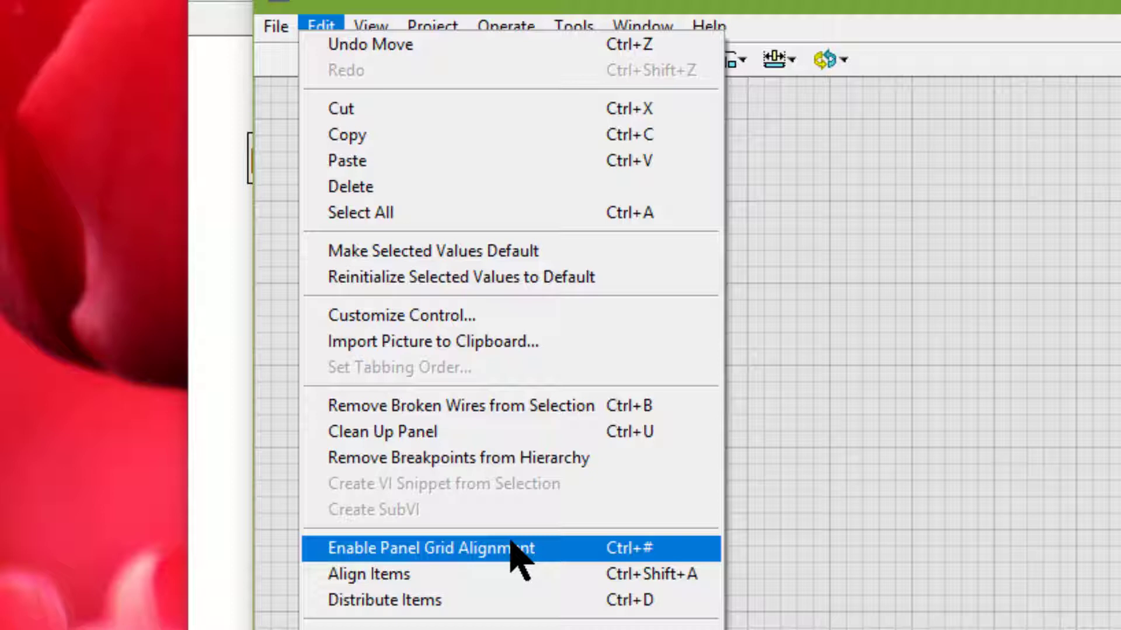
click(753, 418)
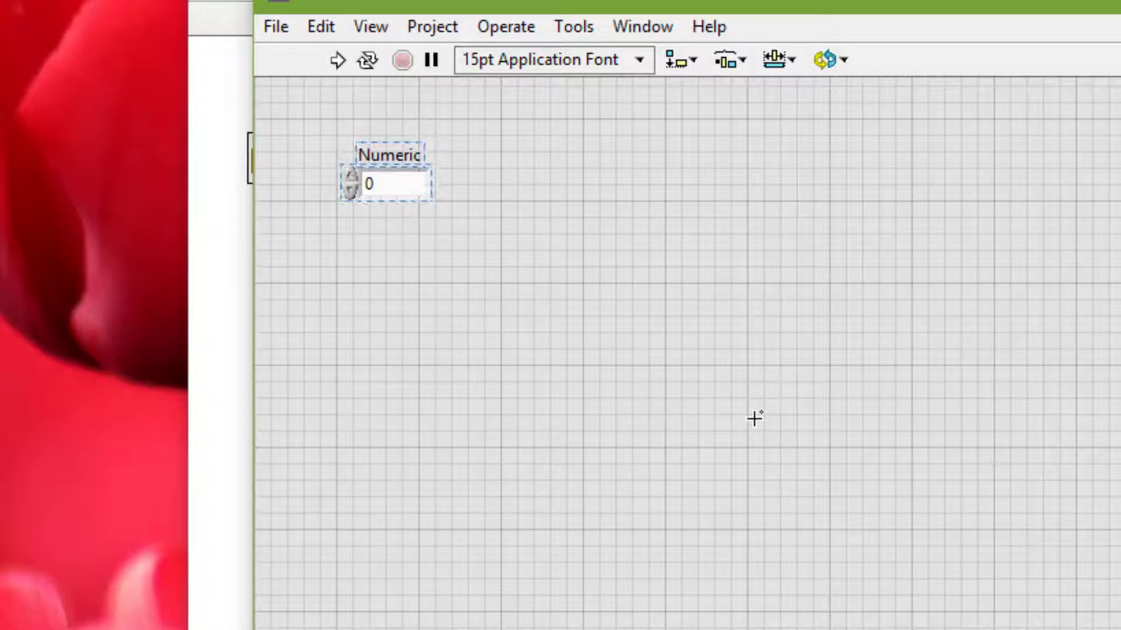
Step: Enable diagram grid alignment on the block diagram with the grid shown, and move the Numeric terminal slightly down
key(ctrl+e)
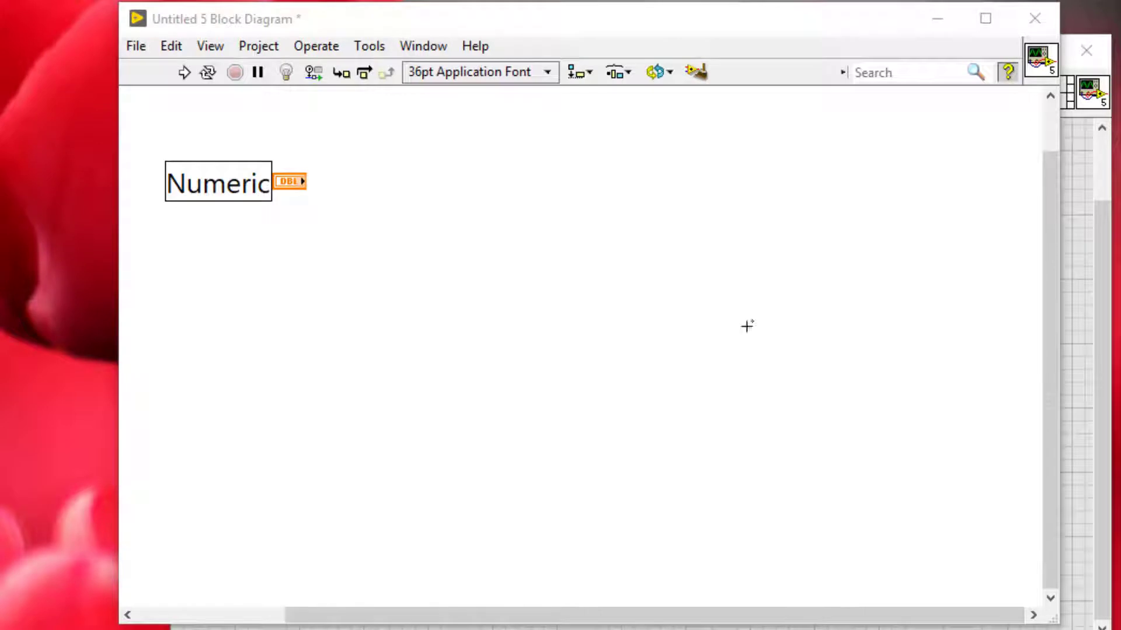
click(170, 50)
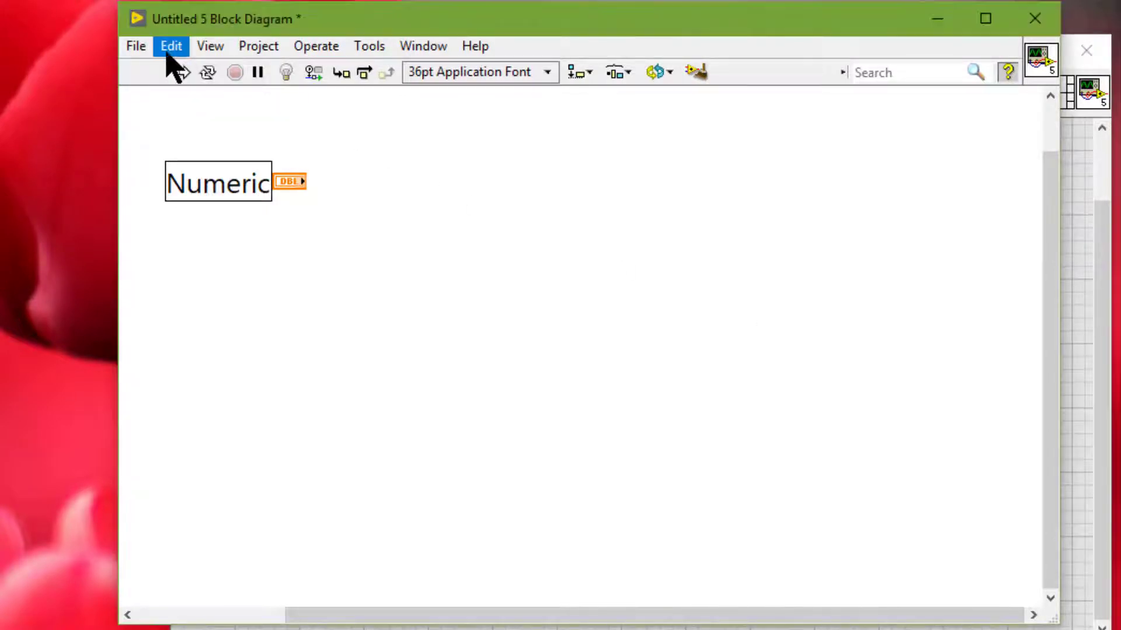
click(539, 215)
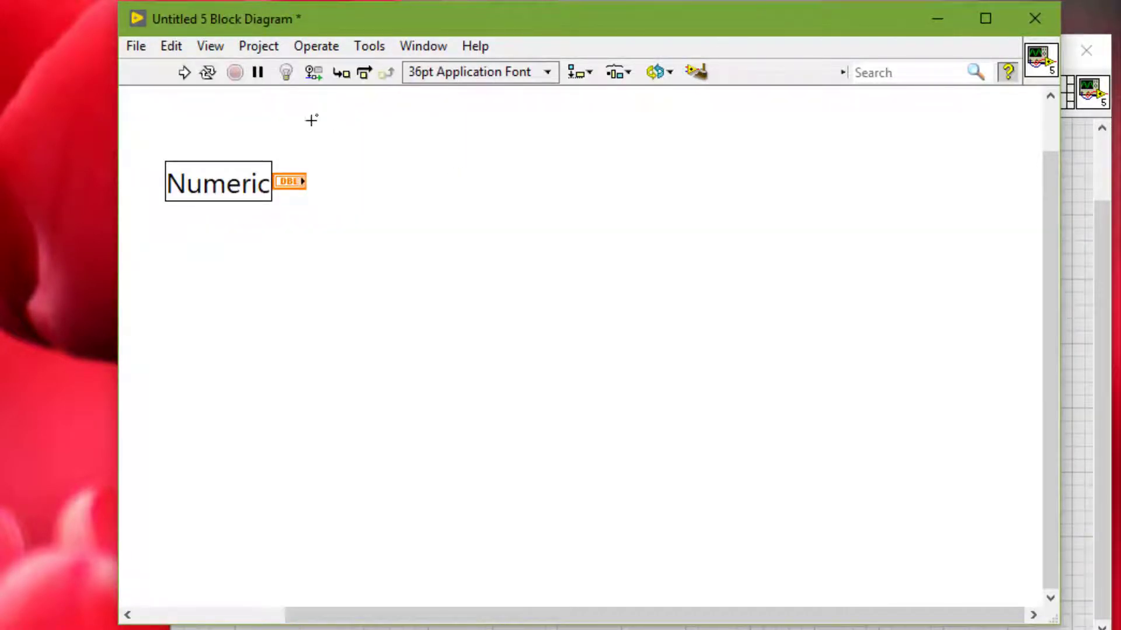
click(174, 50)
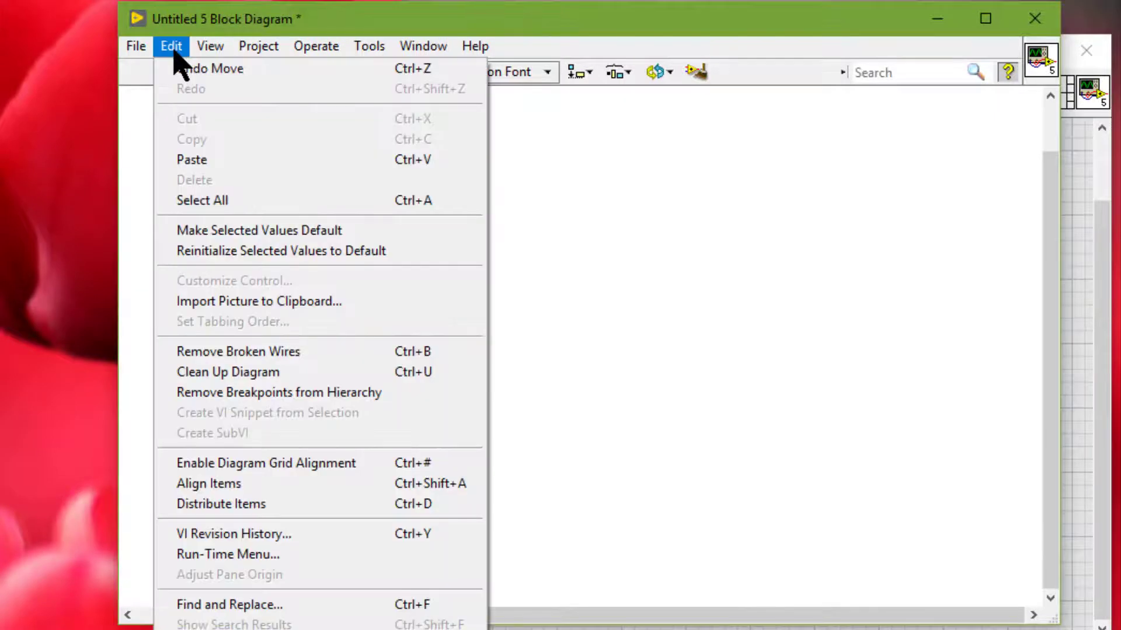
click(314, 472)
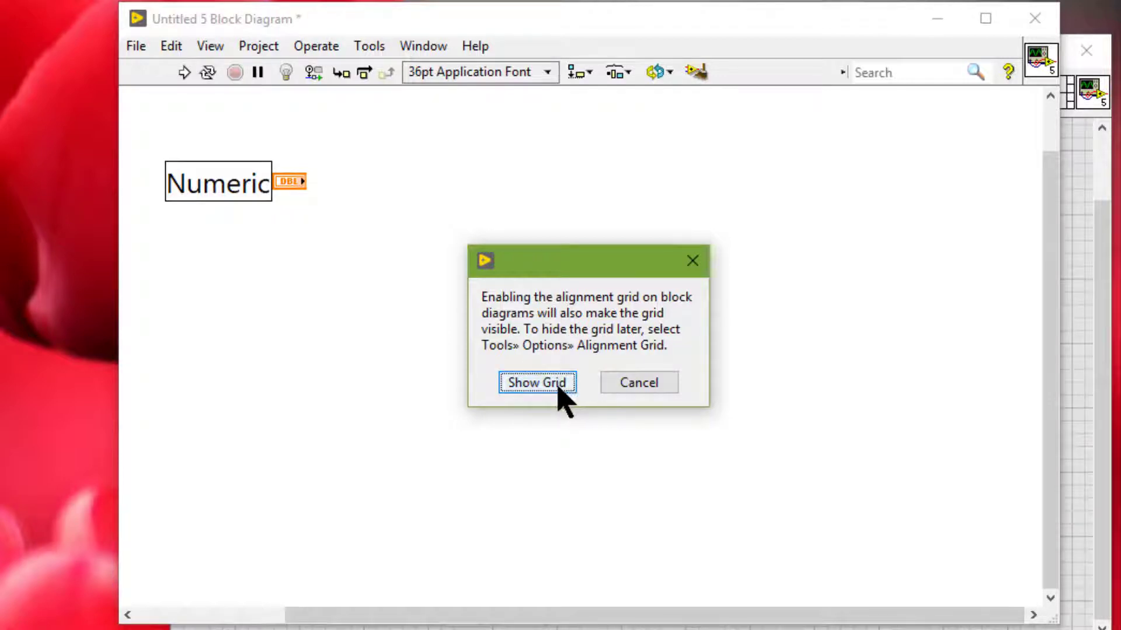
click(537, 382)
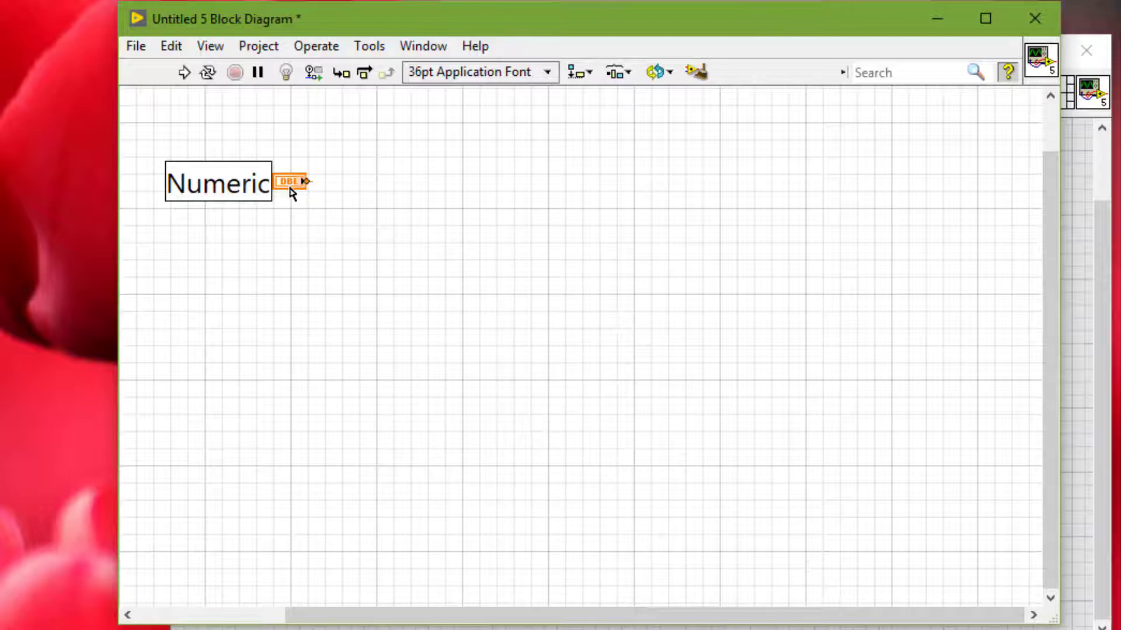
mouse_move(291, 192)
mouse_down()
mouse_move(292, 177)
mouse_move(323, 177)
mouse_move(320, 192)
mouse_move(298, 200)
mouse_up()
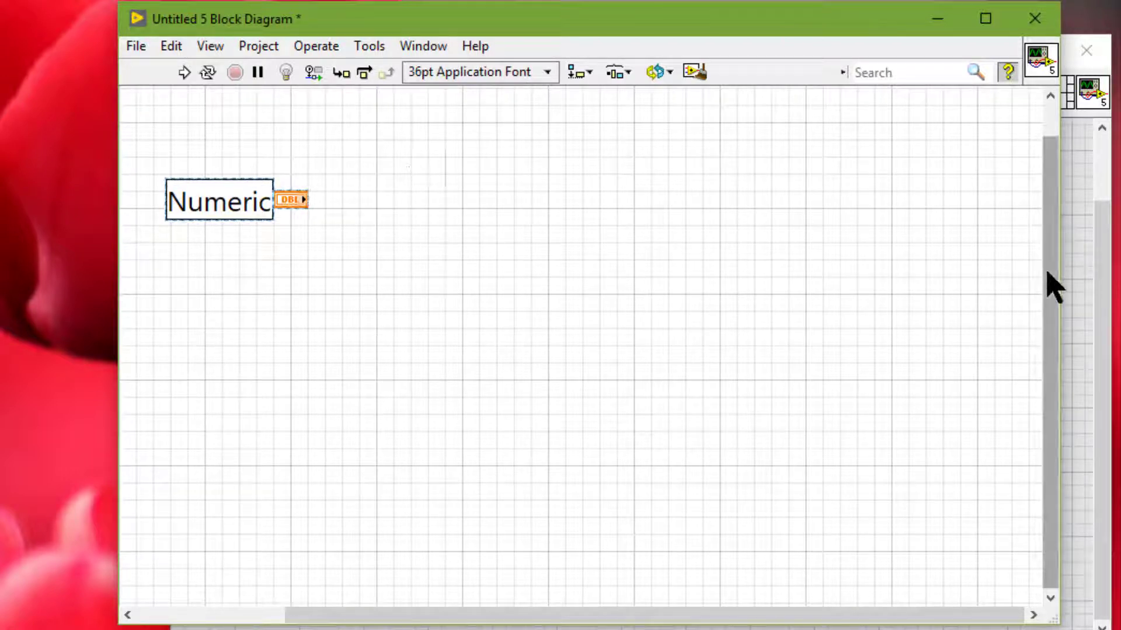
Step: Narrow the block diagram window and place a numeric indicator on the front panel to the right of the numeric control
drag(1069, 280, 1043, 287)
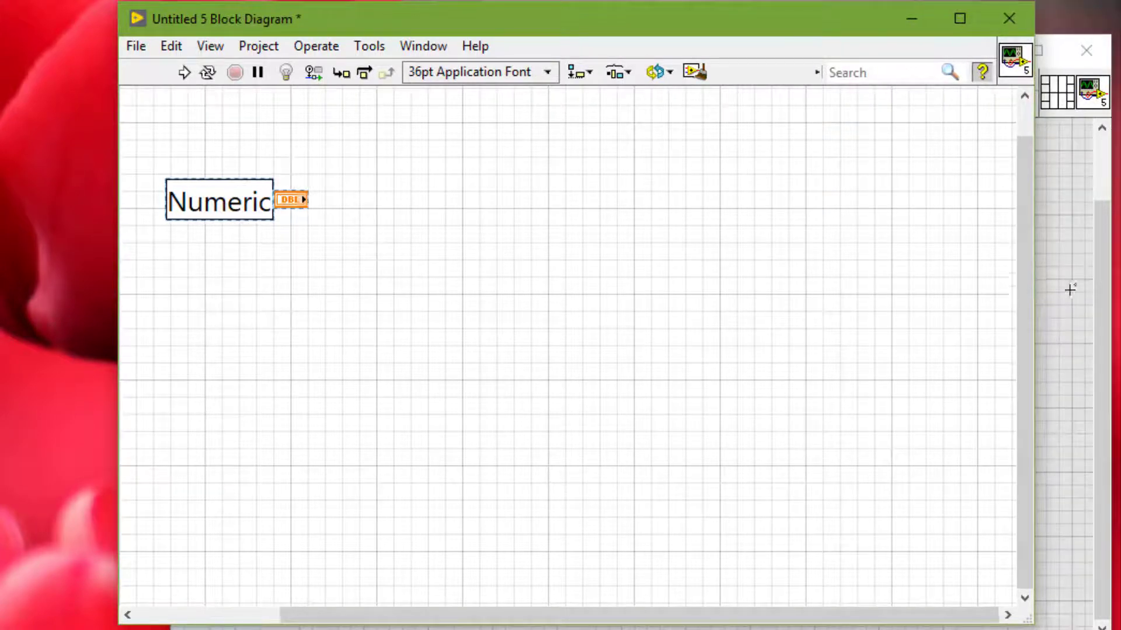
click(1070, 290)
right_click(633, 240)
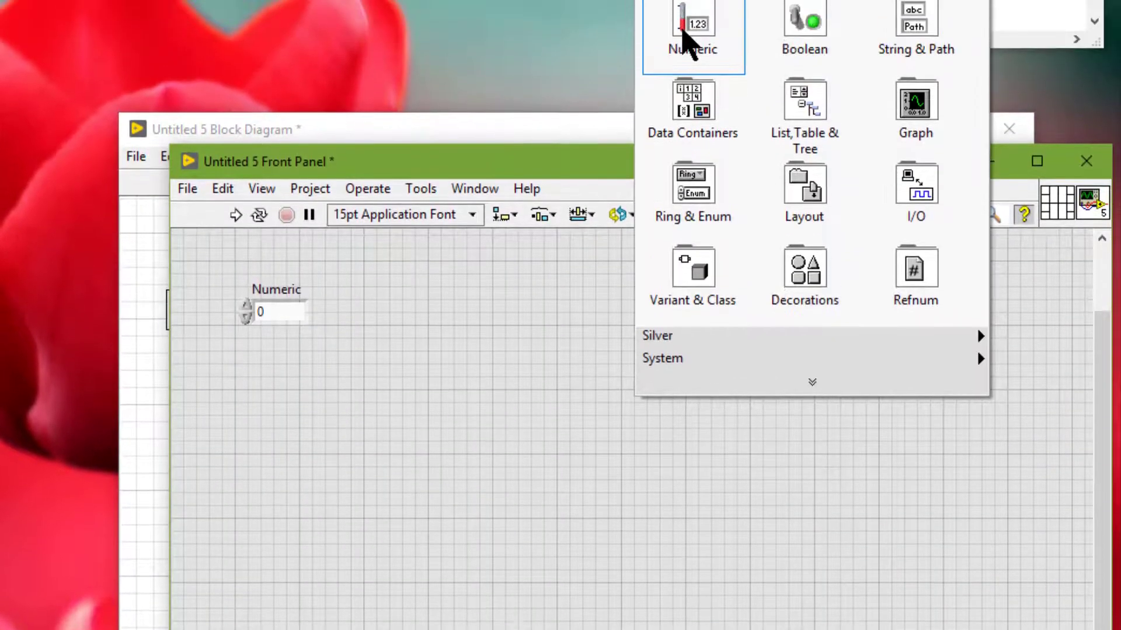
mouse_move(681, 64)
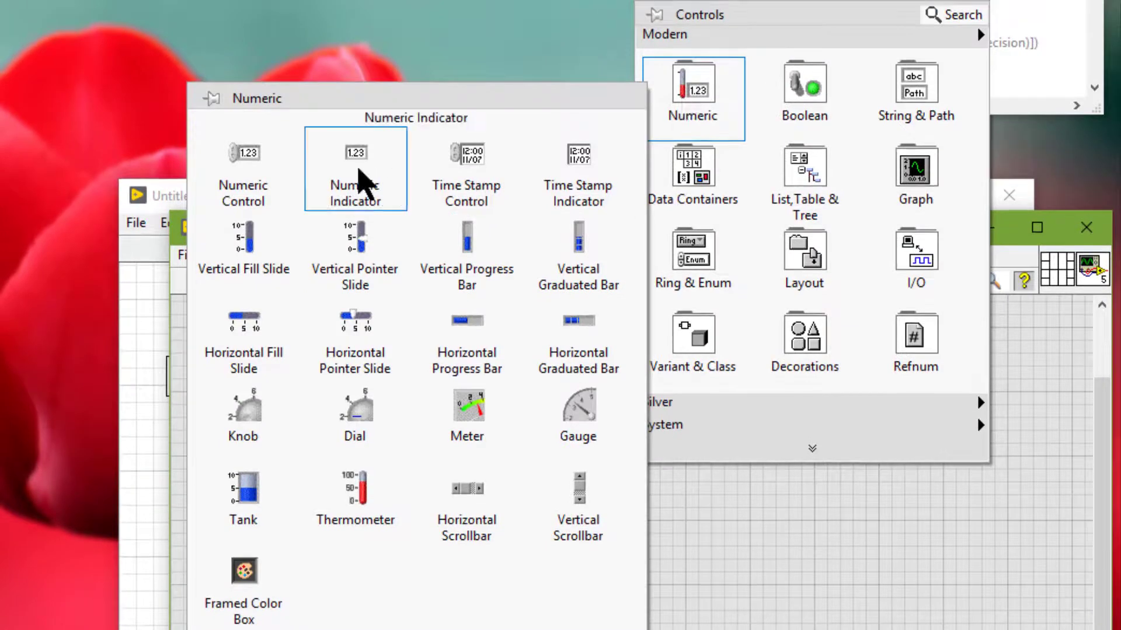
click(358, 180)
click(512, 384)
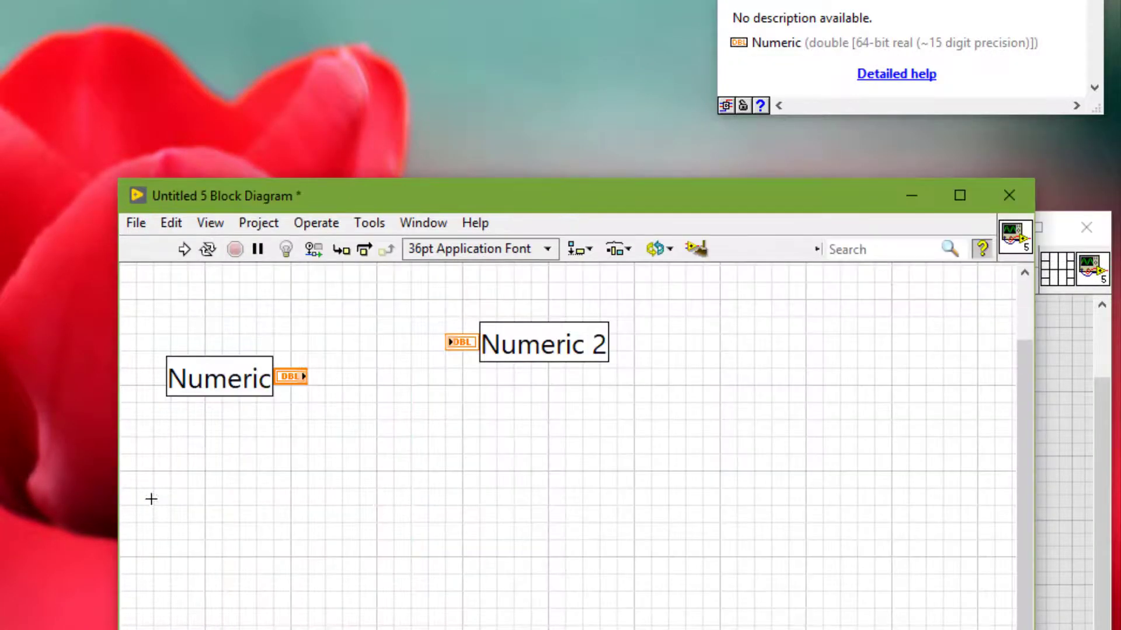
Step: Move the Numeric 2 terminal level with the Numeric terminal on the block diagram and wire Numeric to Numeric 2
click(150, 496)
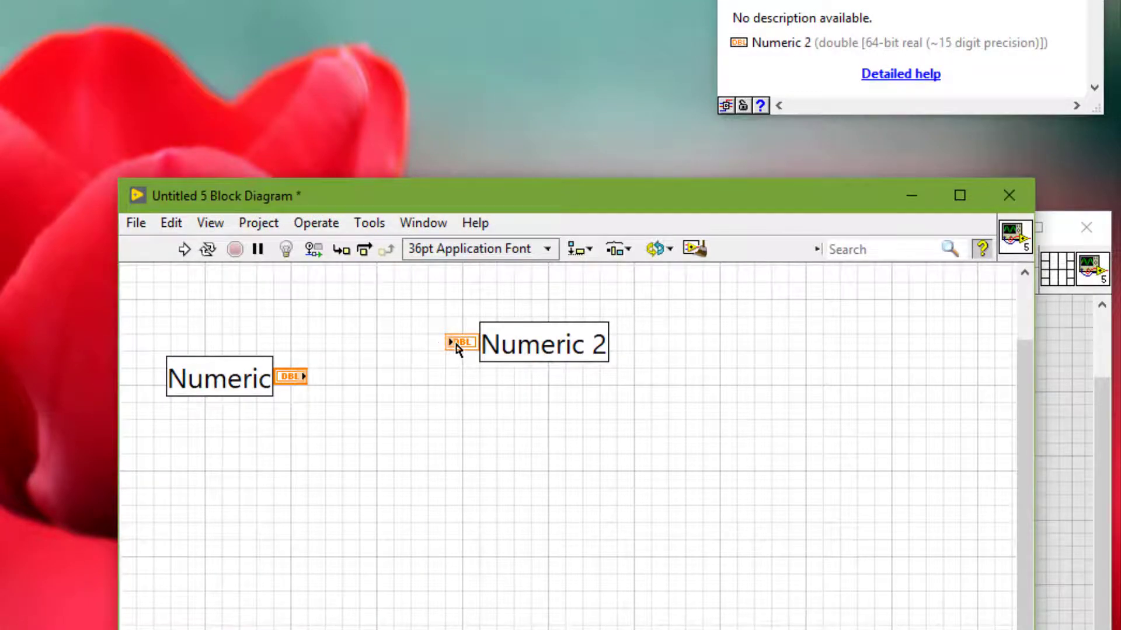
drag(457, 349, 457, 383)
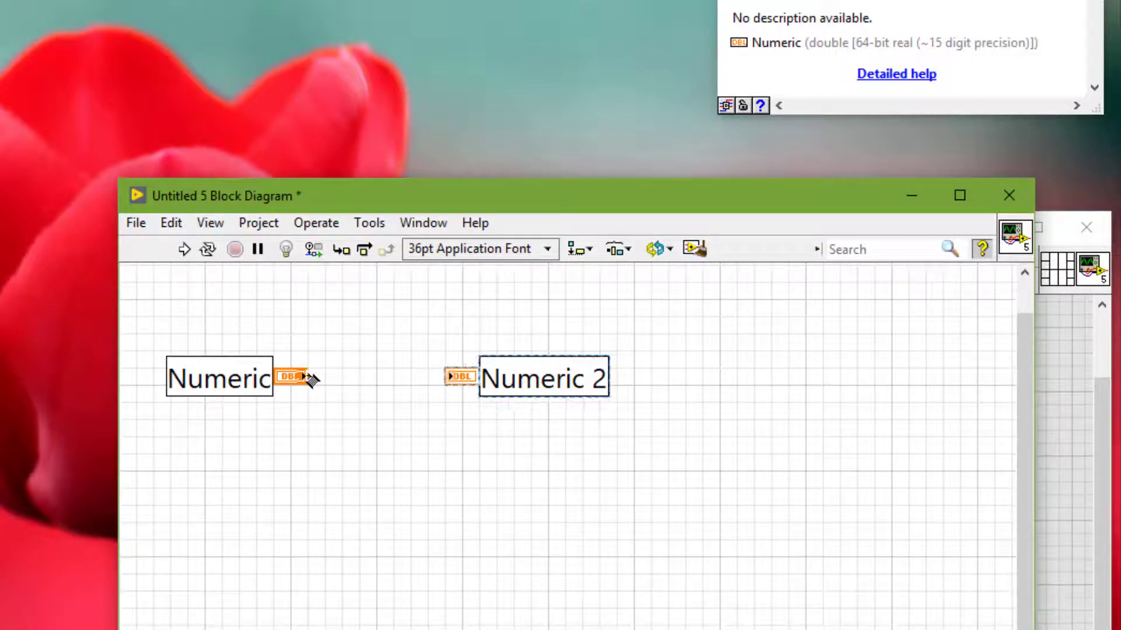
click(309, 379)
click(454, 377)
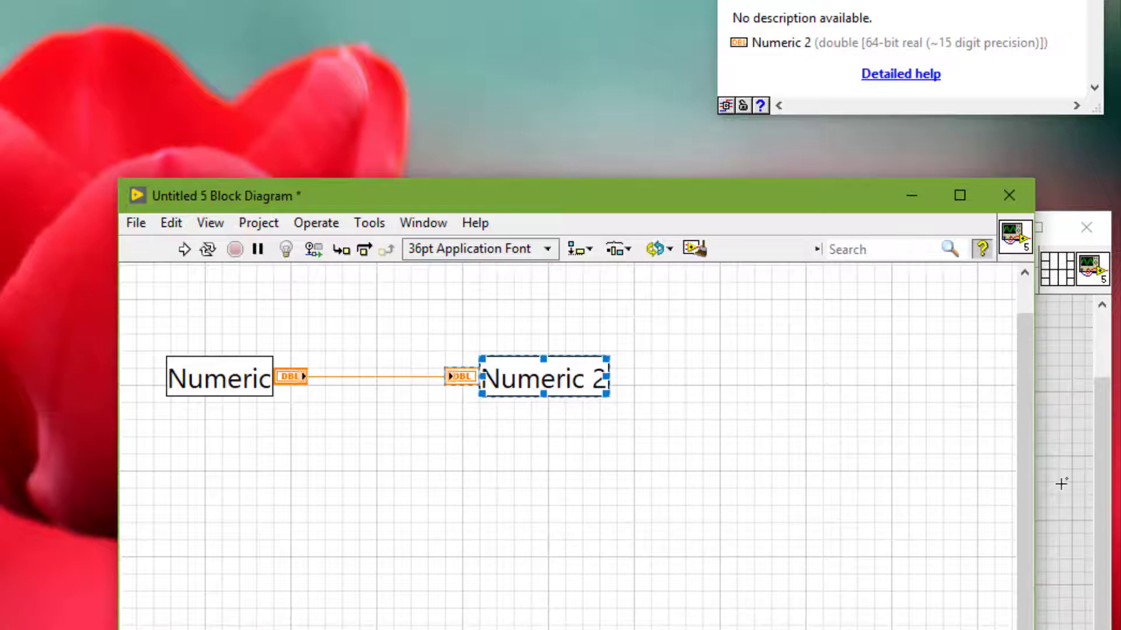
Step: Switch to the front panel and hide its grid through the Front Panel options
key(ctrl+e)
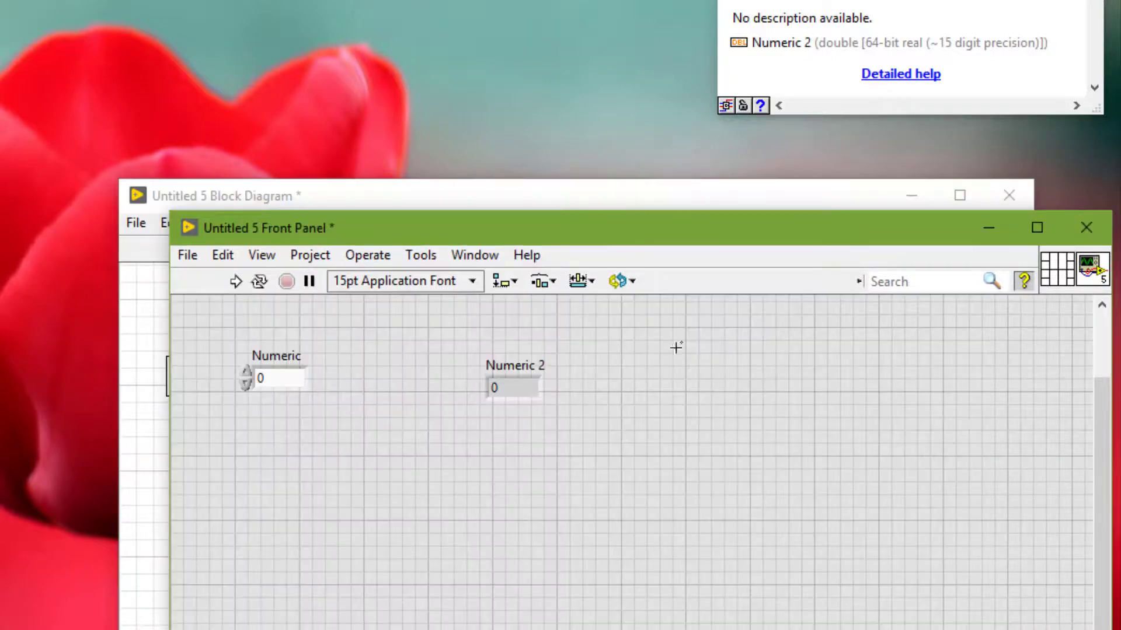
click(417, 261)
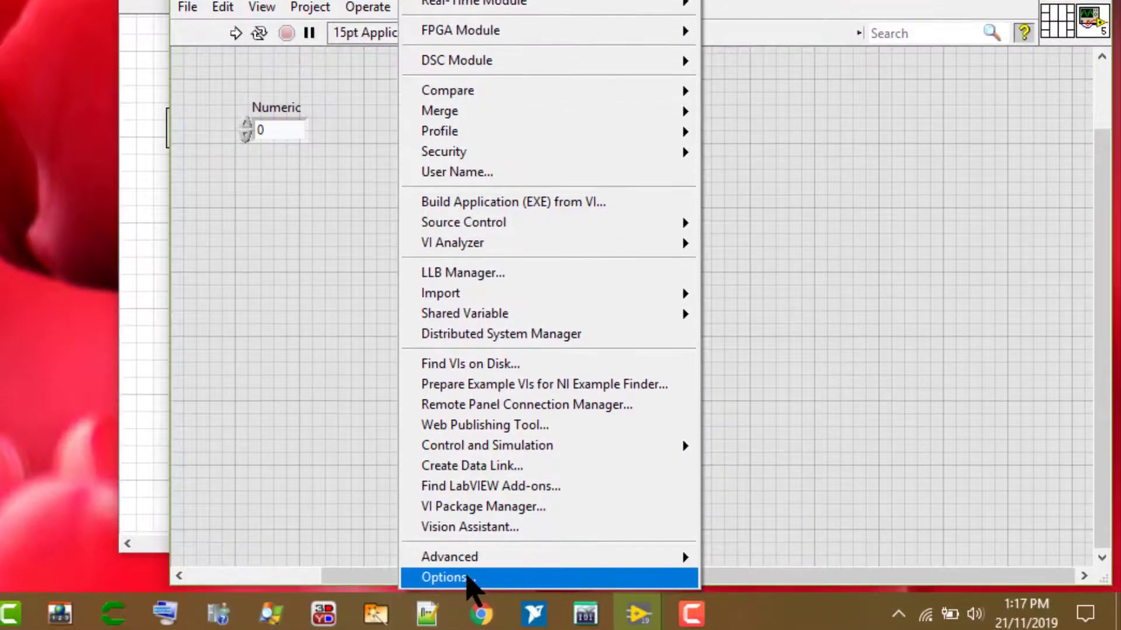
click(468, 575)
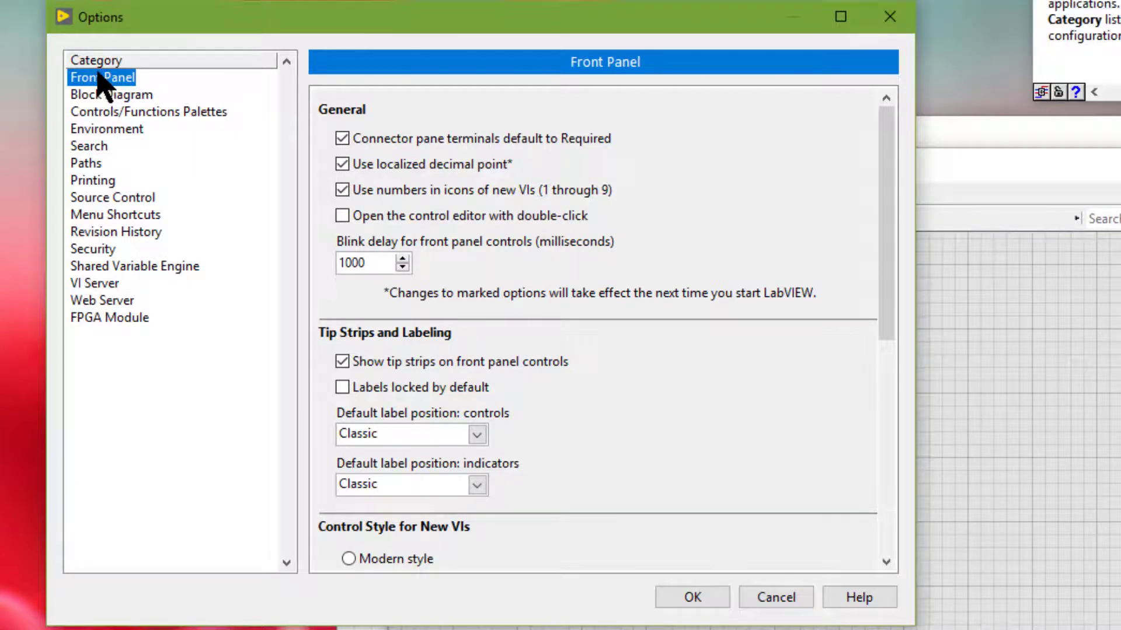
click(889, 482)
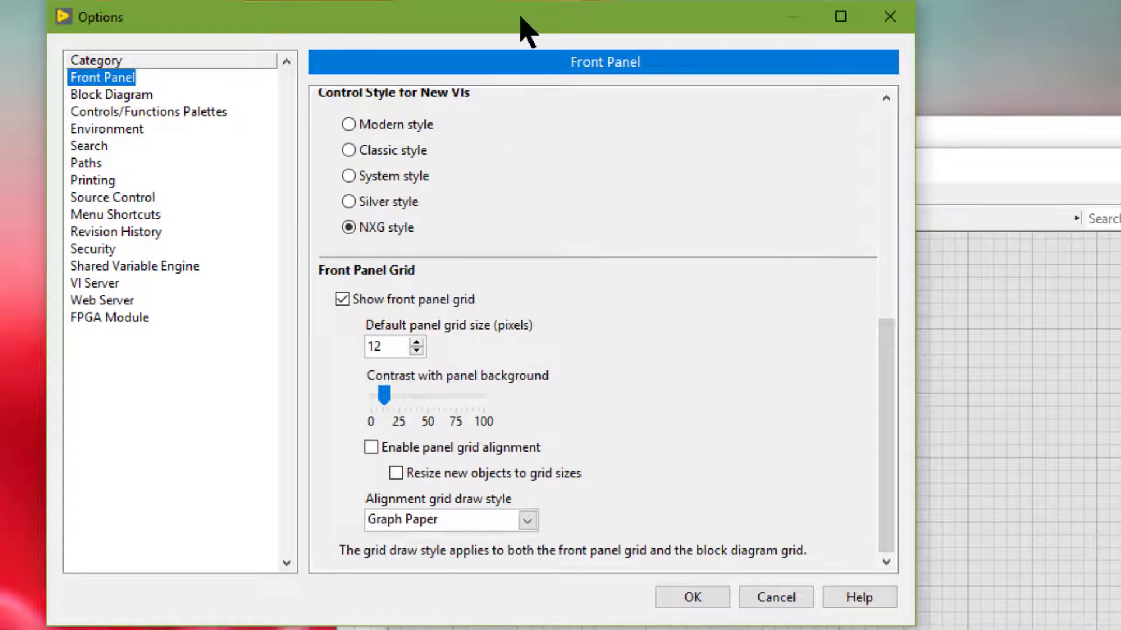
drag(519, 17, 104, 75)
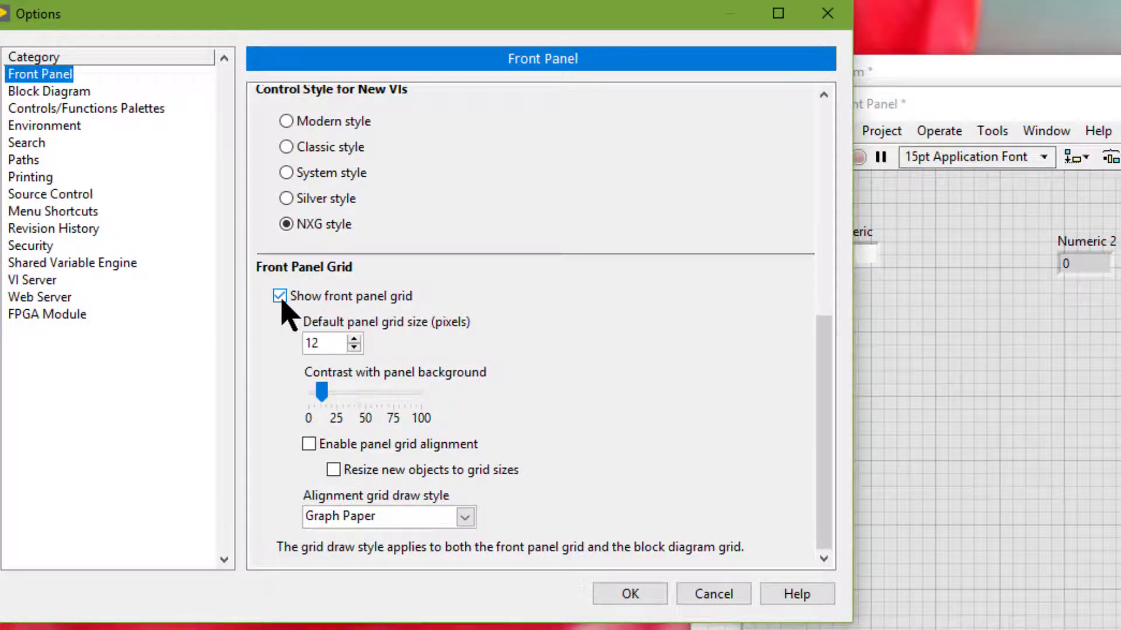
click(280, 296)
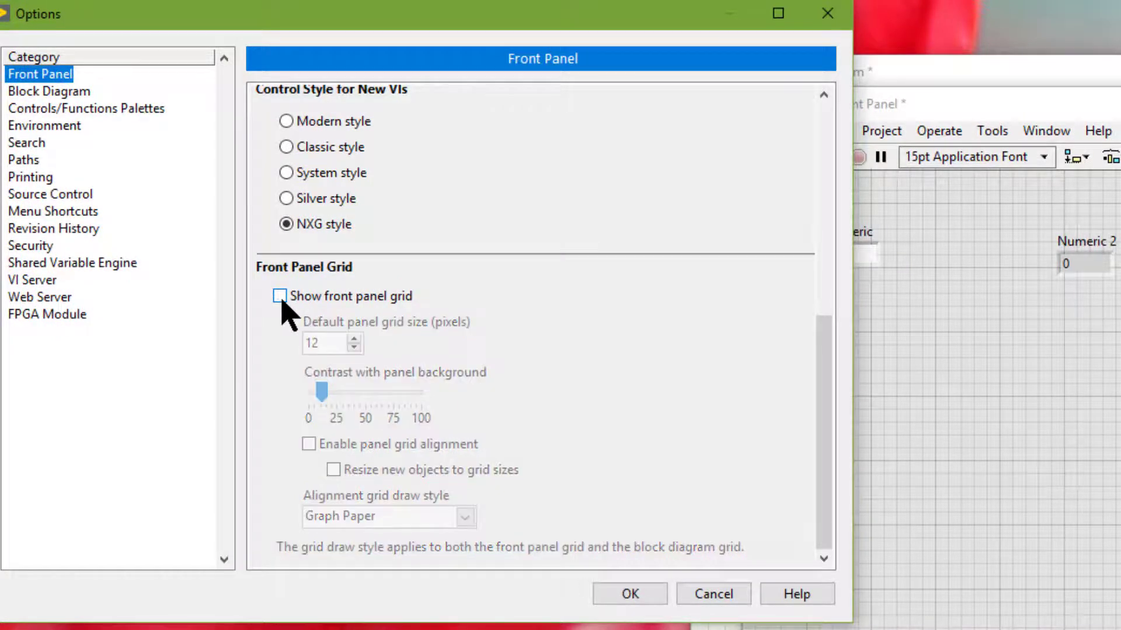
click(634, 600)
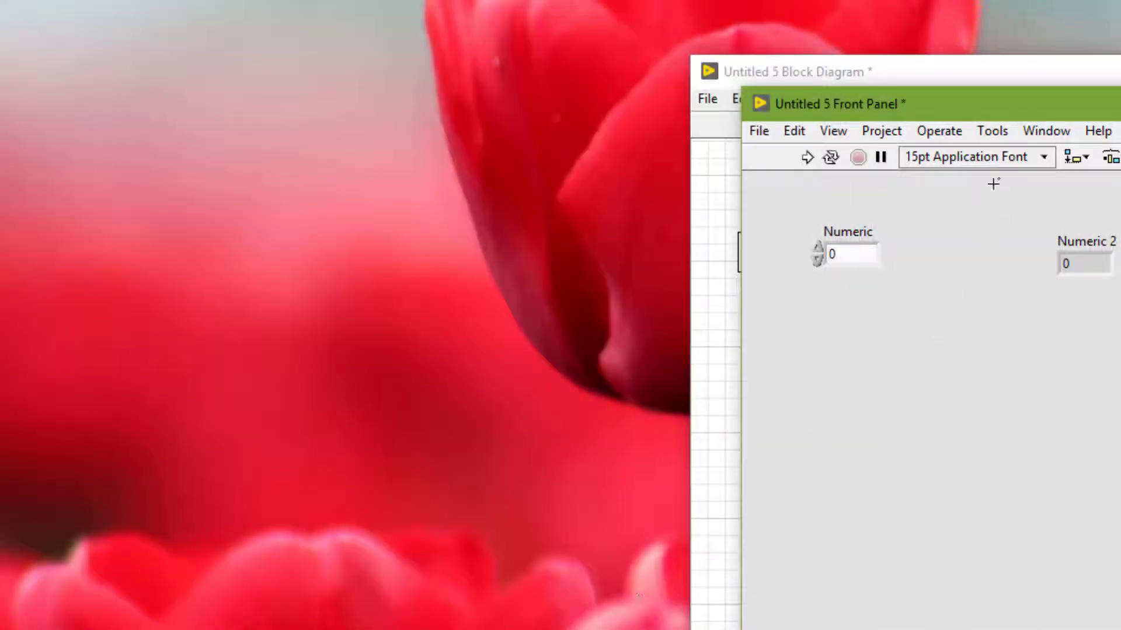
Step: Turn the front panel grid display on in the Front Panel options and set its background contrast to about 75
click(993, 134)
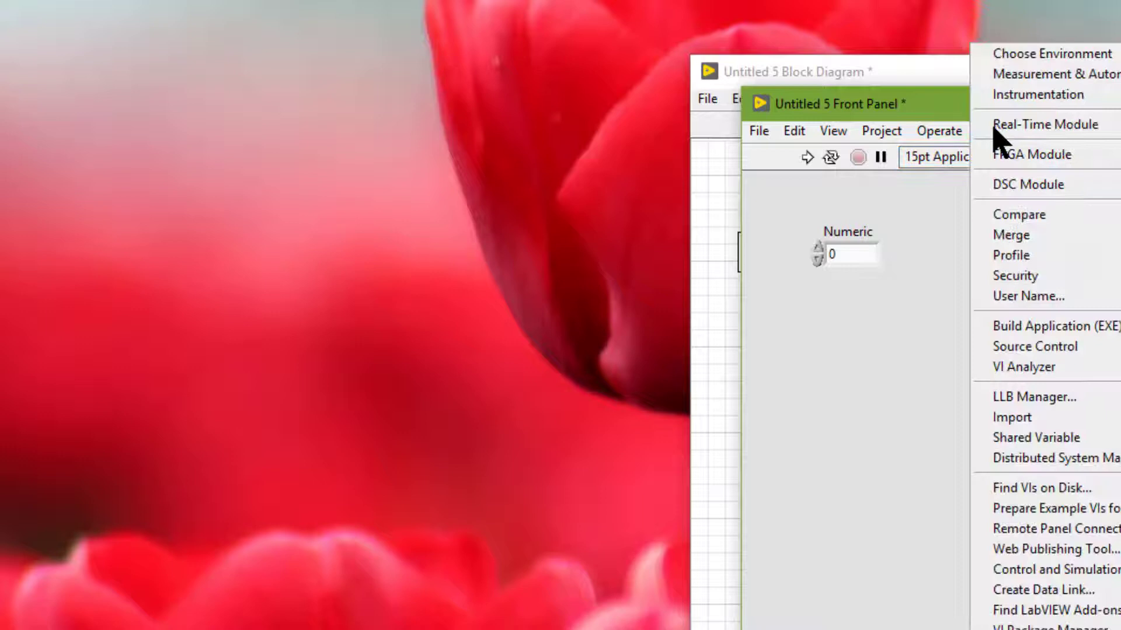
click(1026, 555)
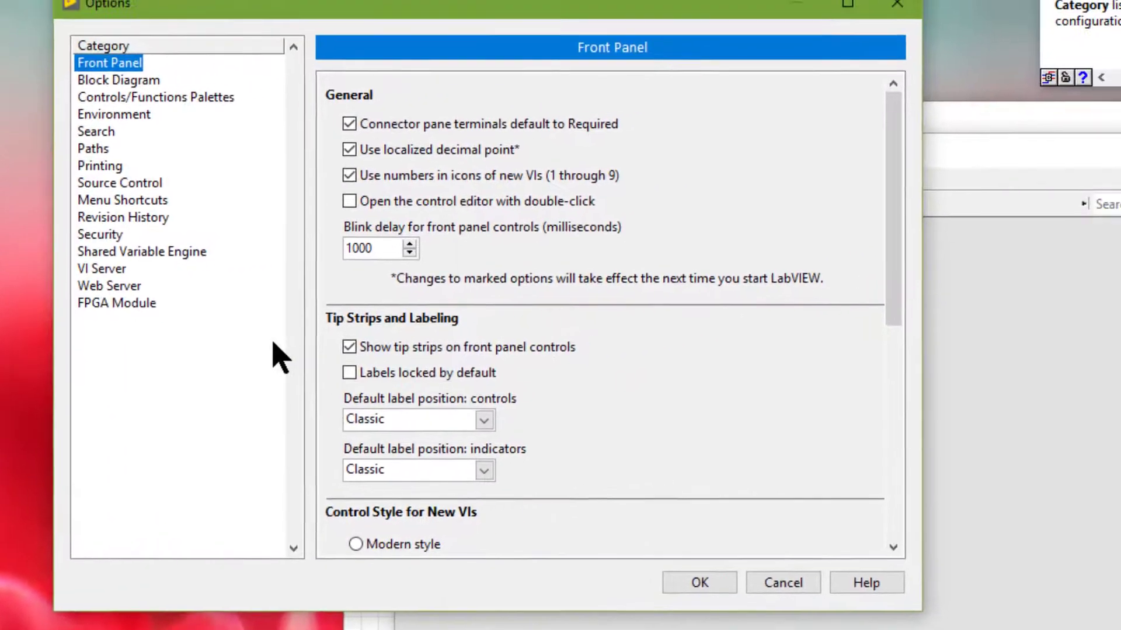
click(890, 446)
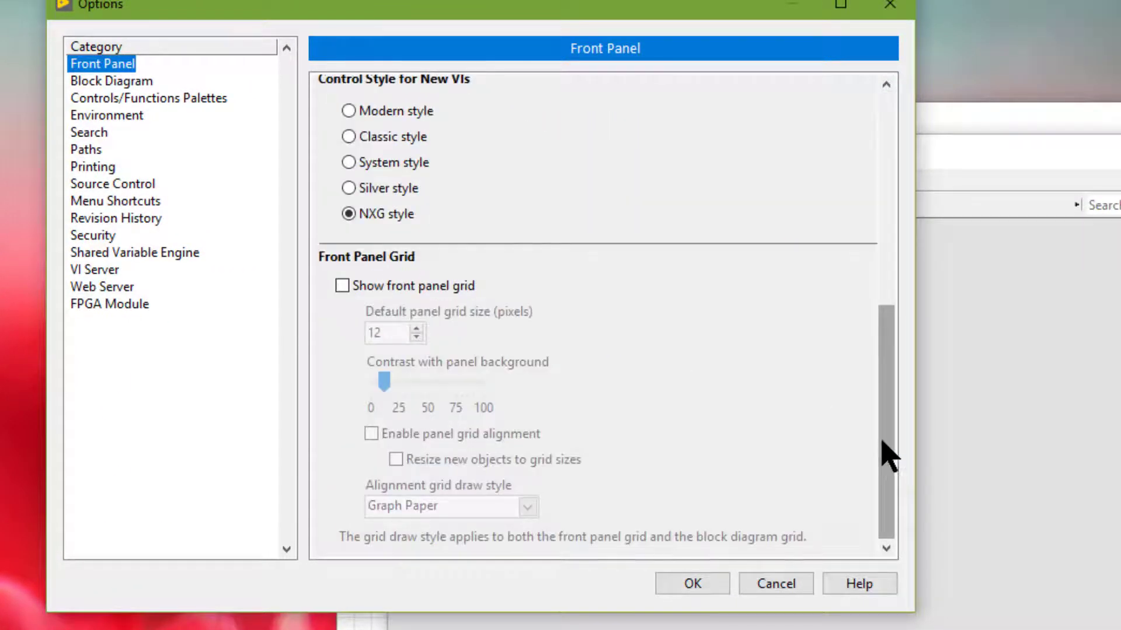
click(343, 285)
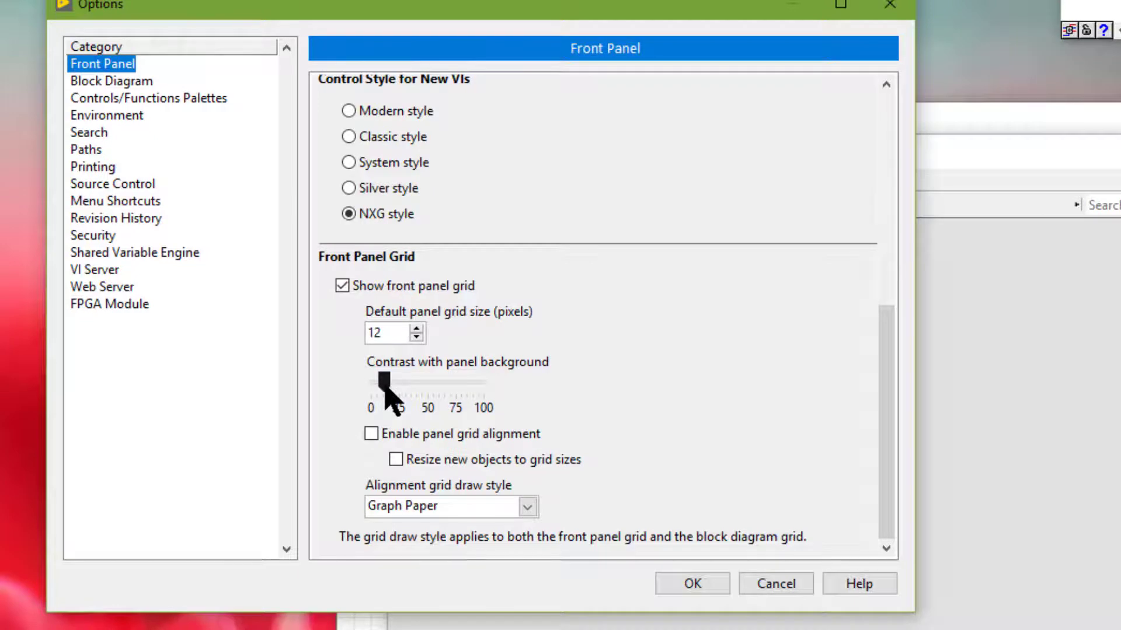
drag(385, 388, 458, 385)
click(690, 584)
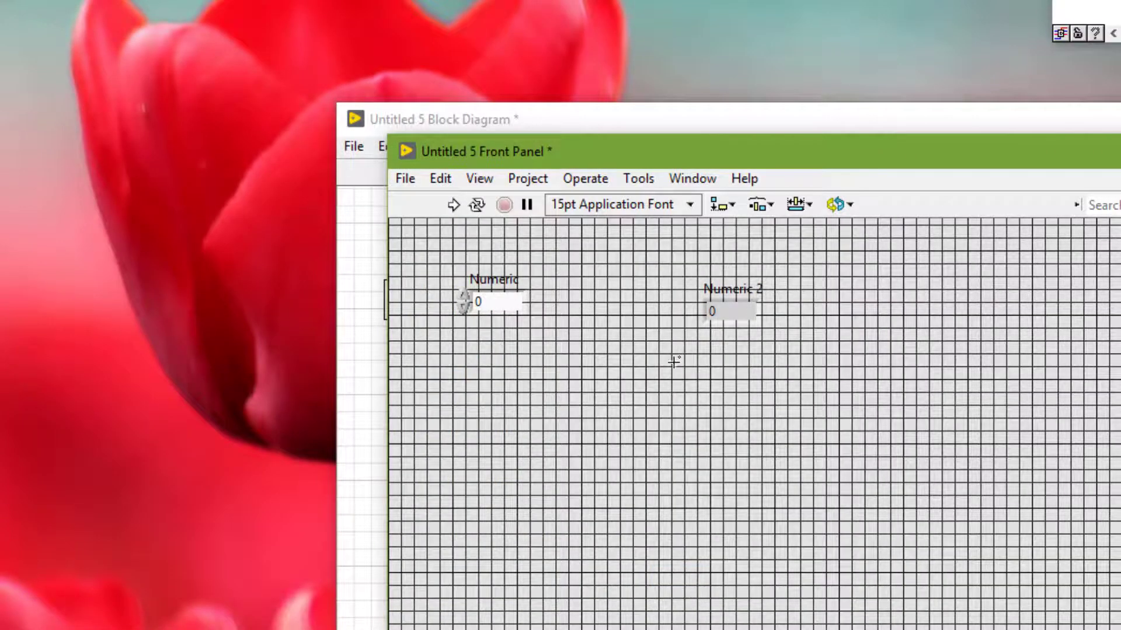
Step: In the Front Panel options, lower the grid contrast to about 10 and enable panel grid alignment
click(640, 180)
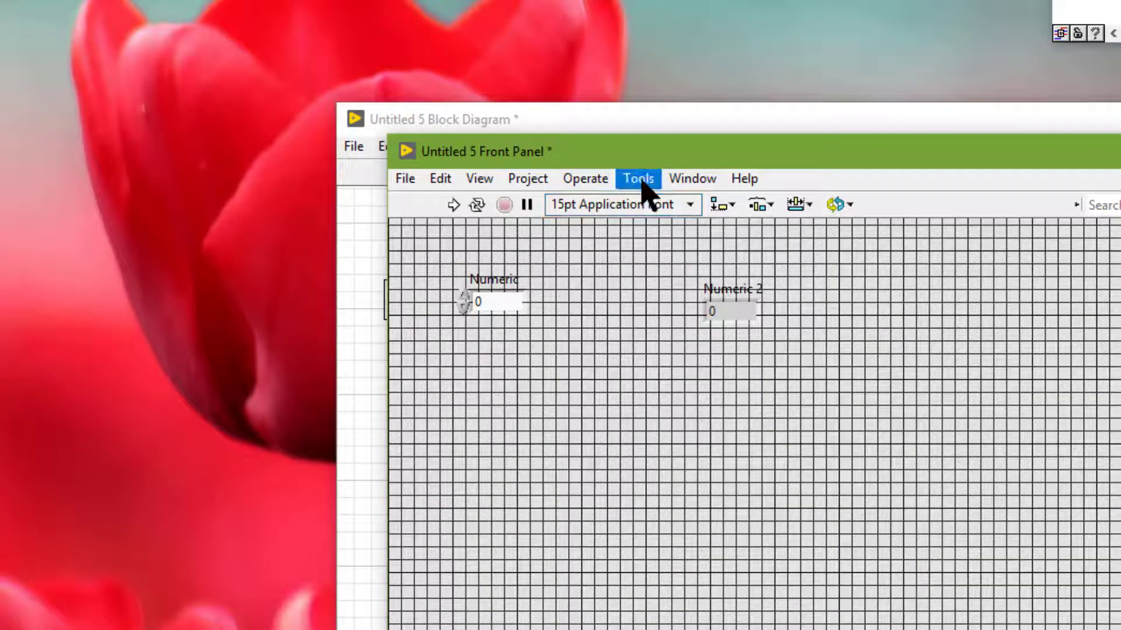
click(666, 629)
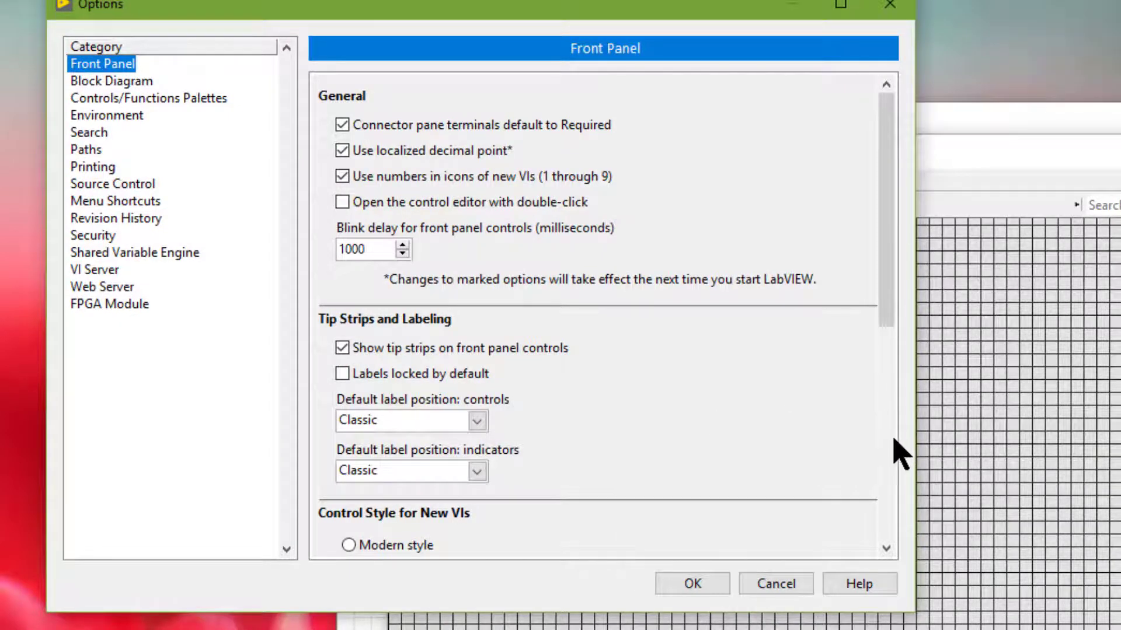
scroll(893, 442, down, 5)
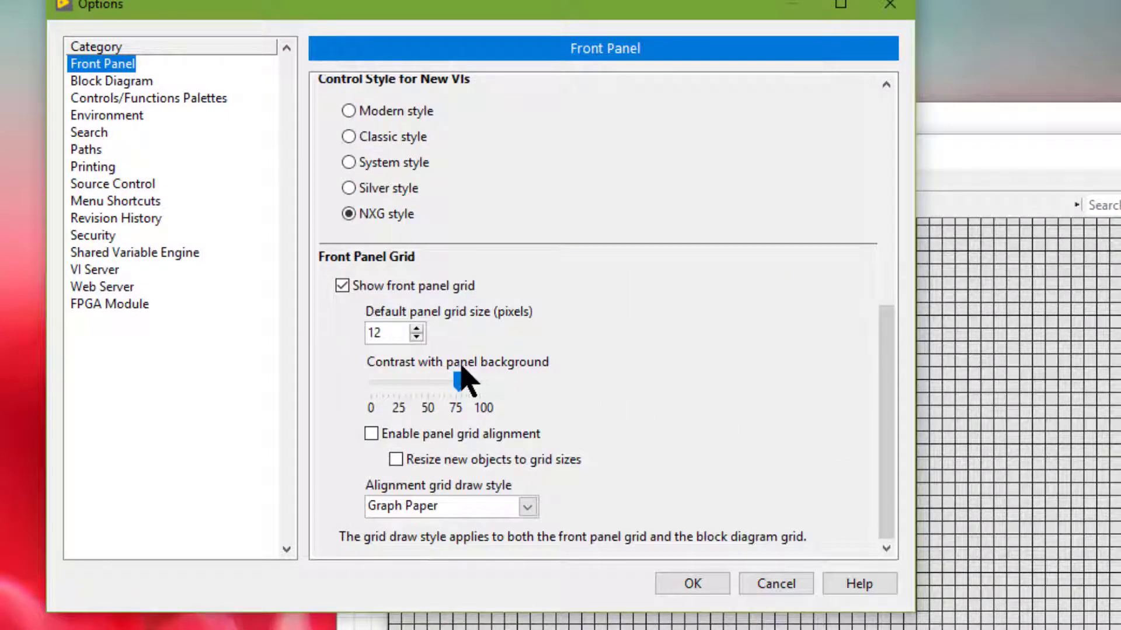
drag(459, 381, 380, 384)
click(371, 434)
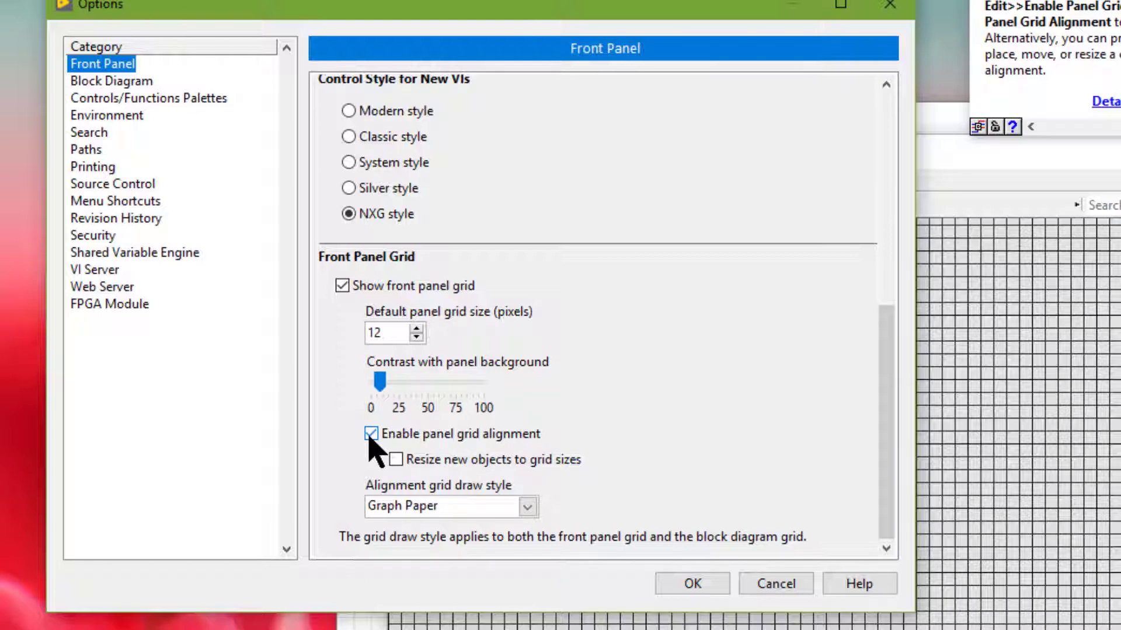
click(371, 435)
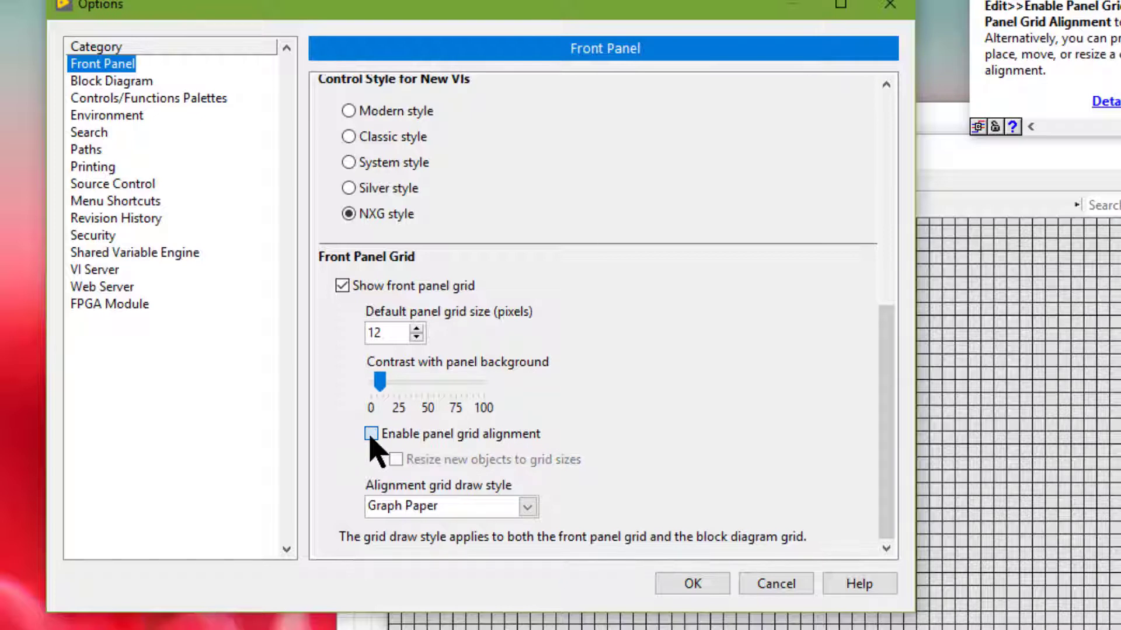
click(371, 435)
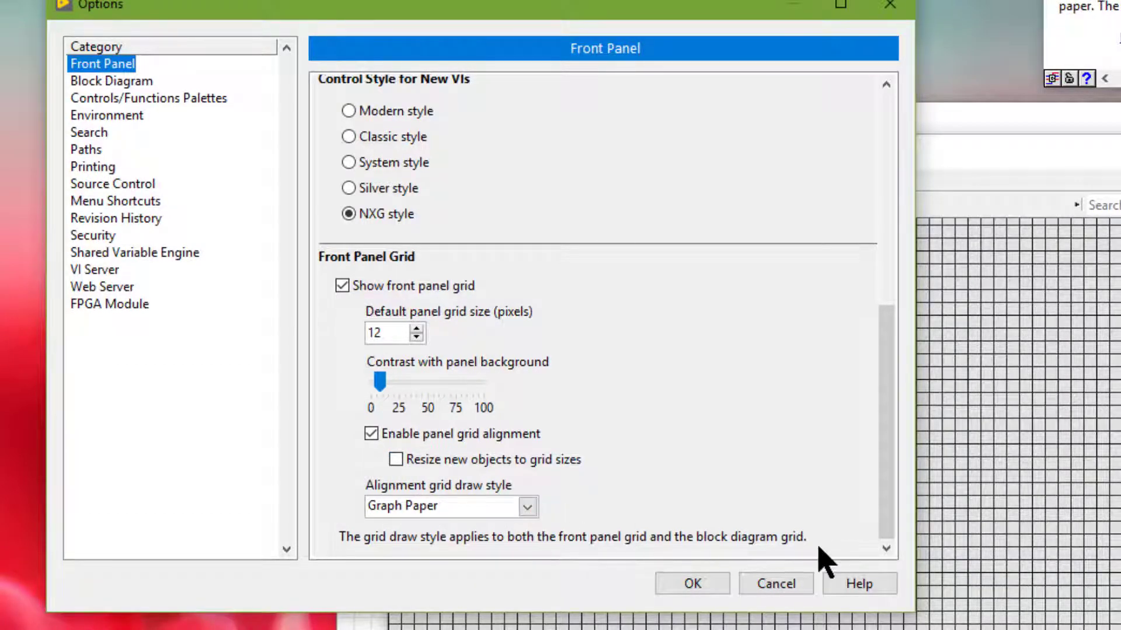
Step: Set the alignment grid draw style to Dots and apply the front panel grid options
click(527, 507)
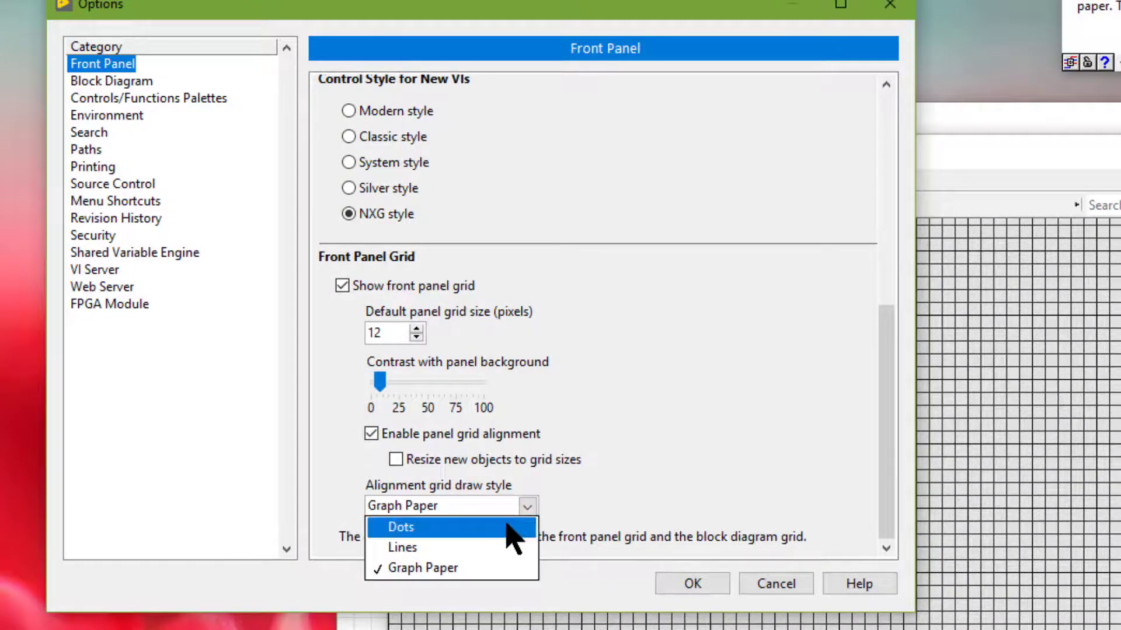
click(521, 528)
click(693, 584)
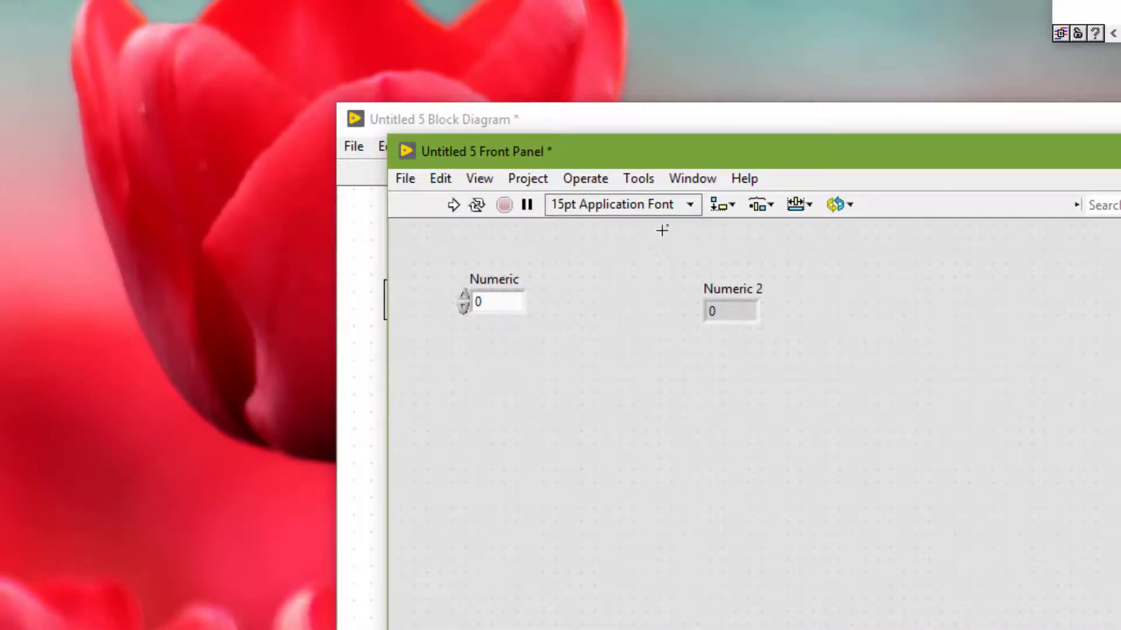
Step: Raise the front panel grid's contrast with the panel background to about 60 in the Front Panel options
click(638, 179)
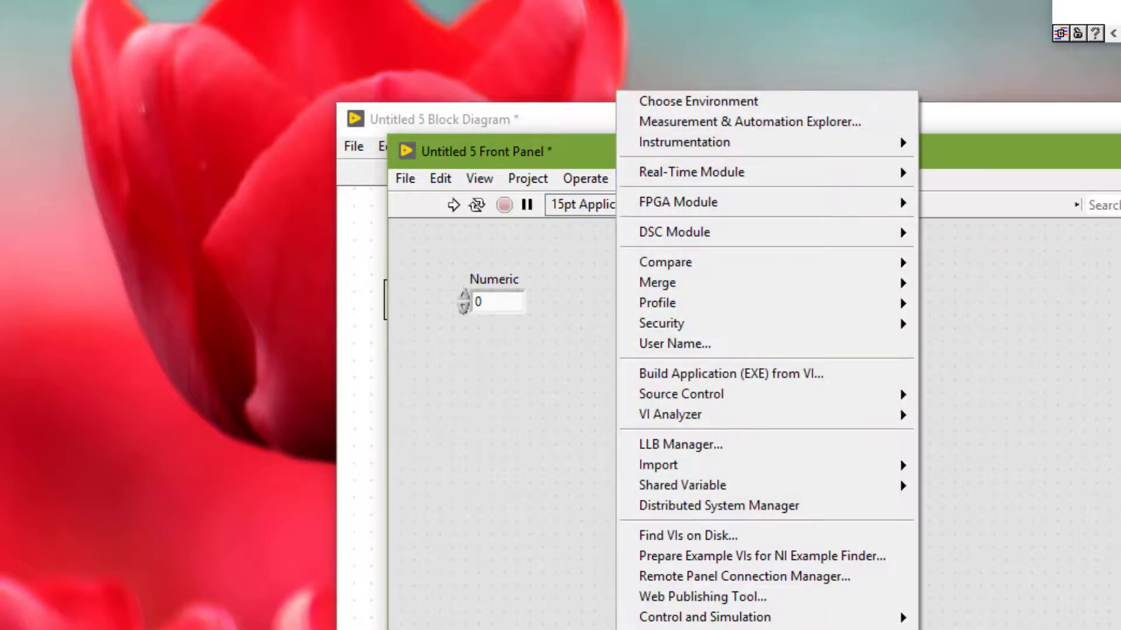
click(659, 629)
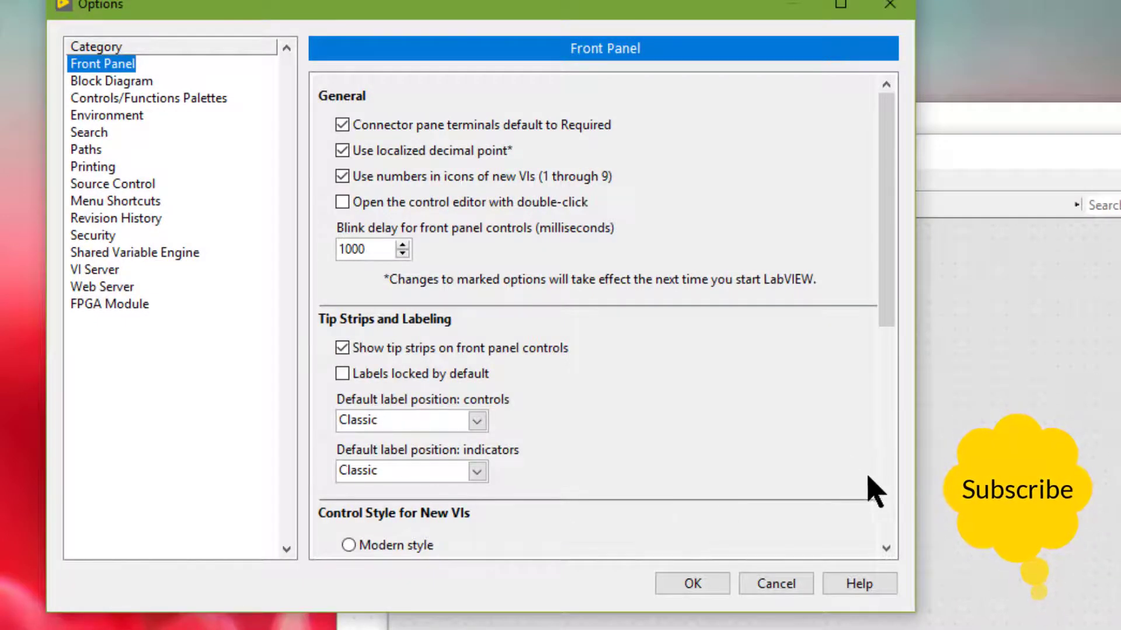
click(888, 491)
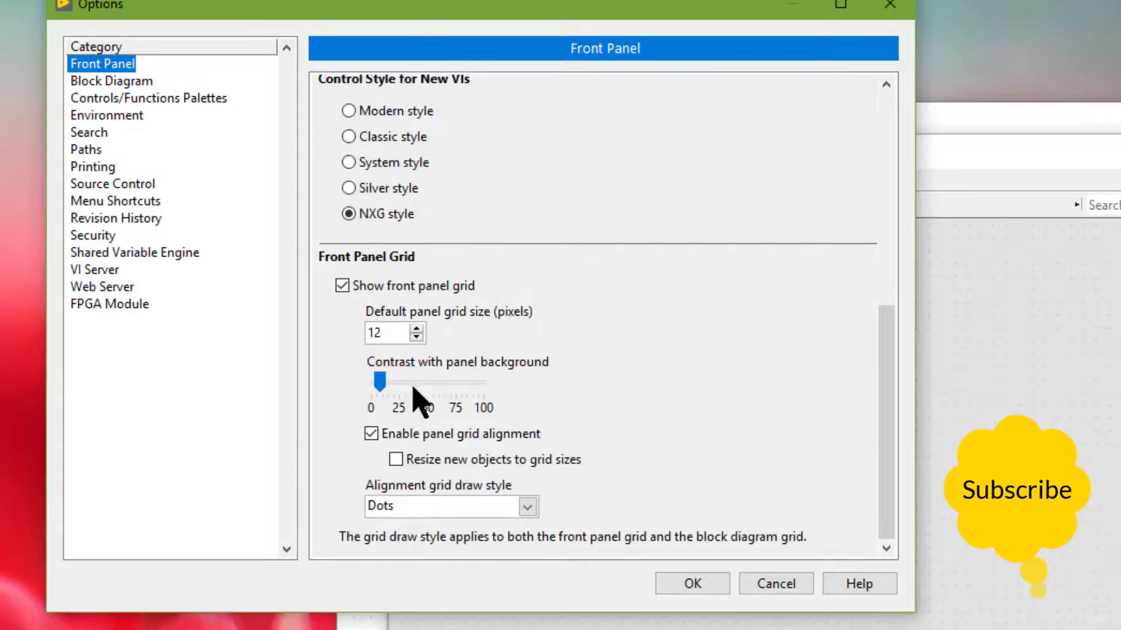
drag(380, 381, 443, 388)
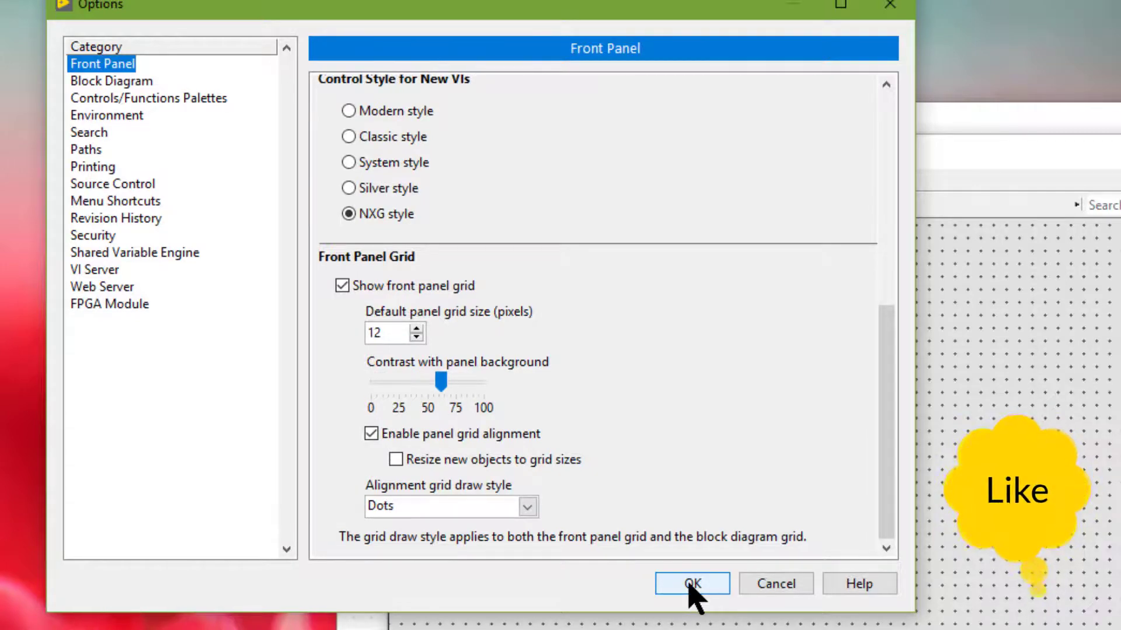
click(691, 585)
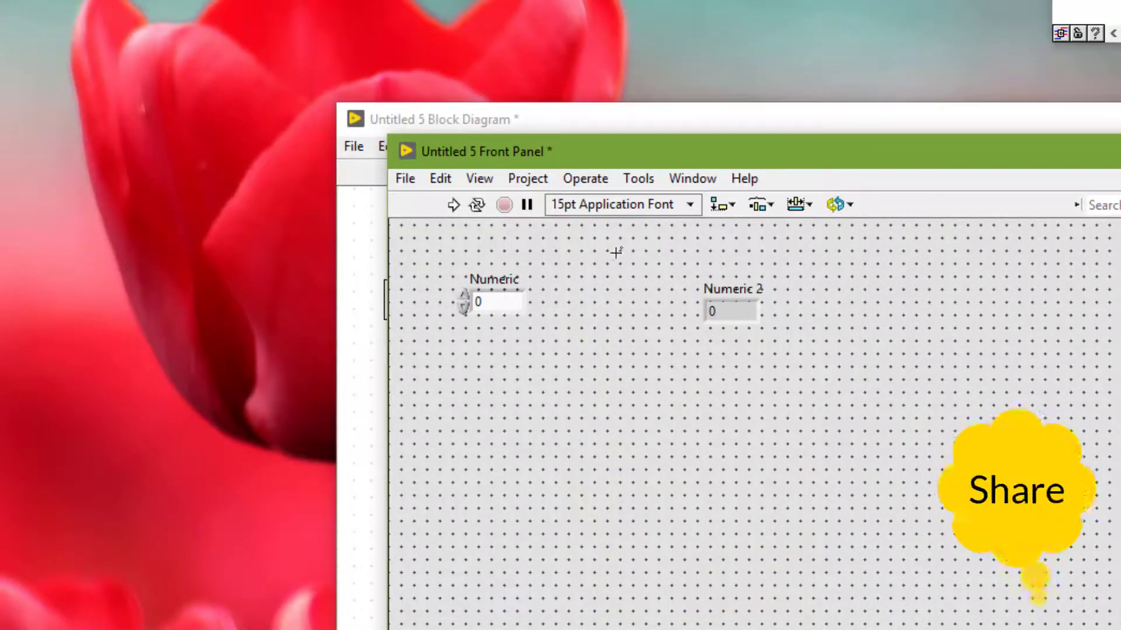
Step: Change the alignment grid draw style to Lines in the Front Panel options and apply it
click(637, 180)
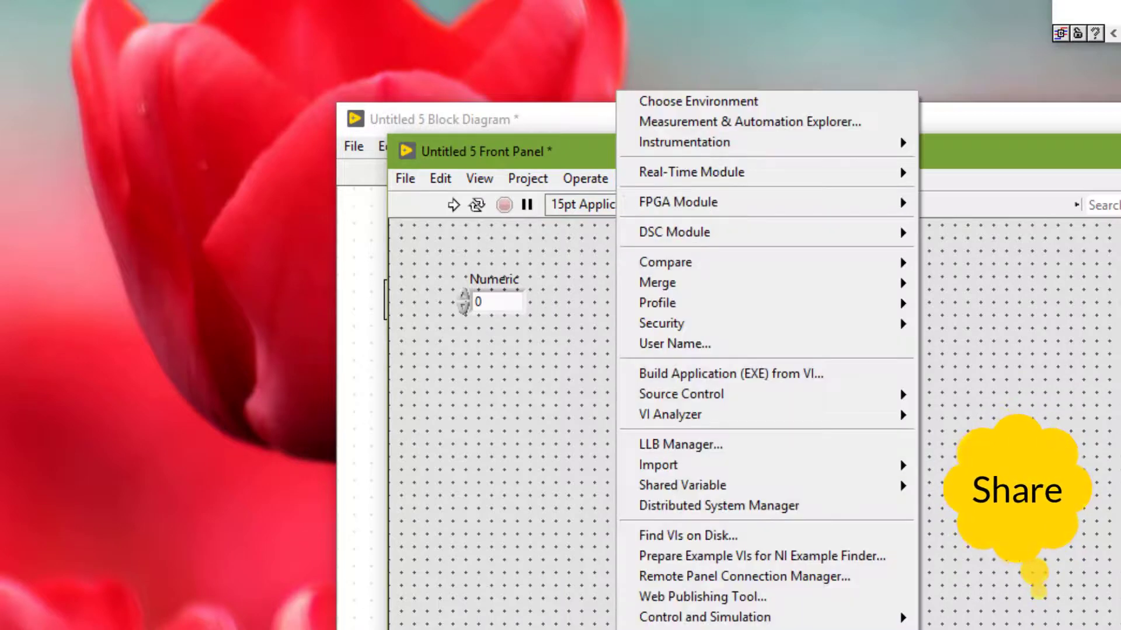
click(660, 629)
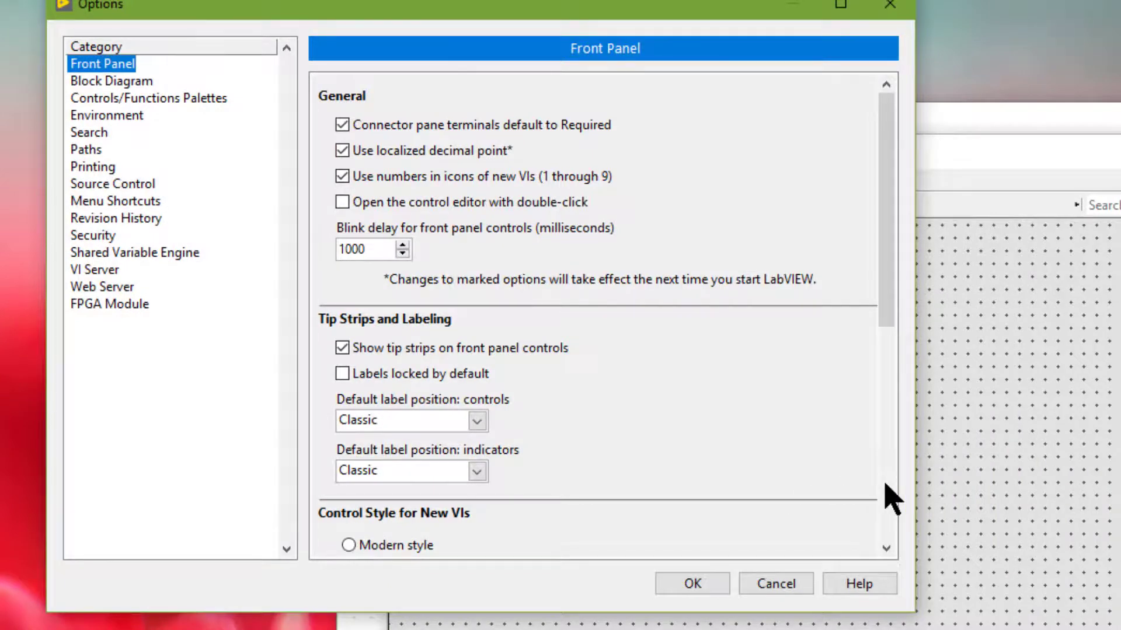
click(887, 499)
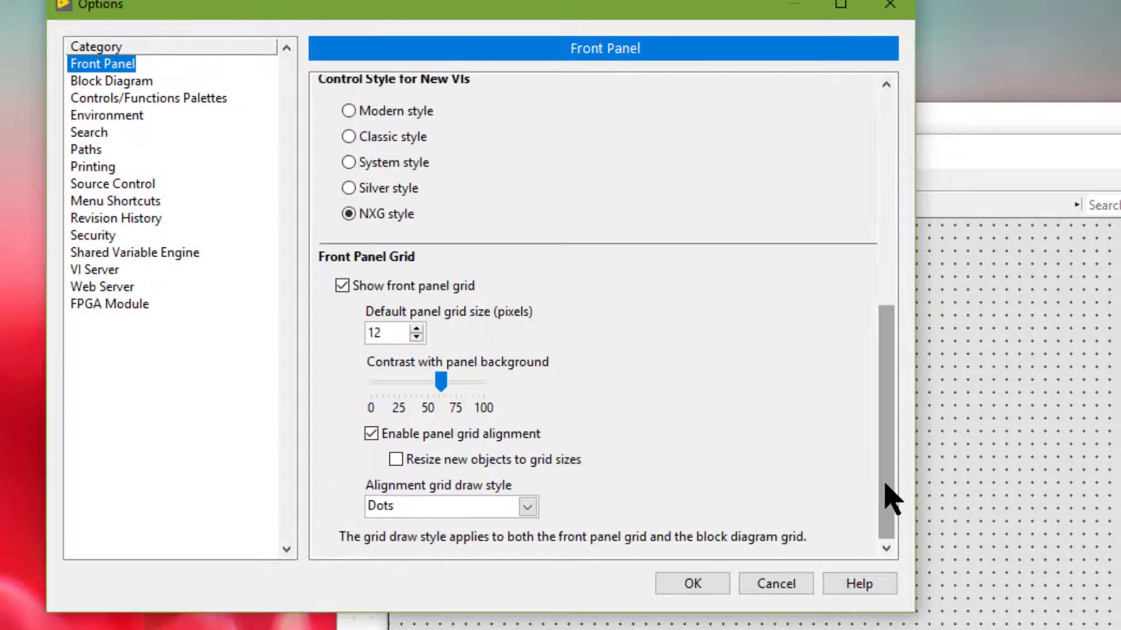
click(527, 507)
click(496, 547)
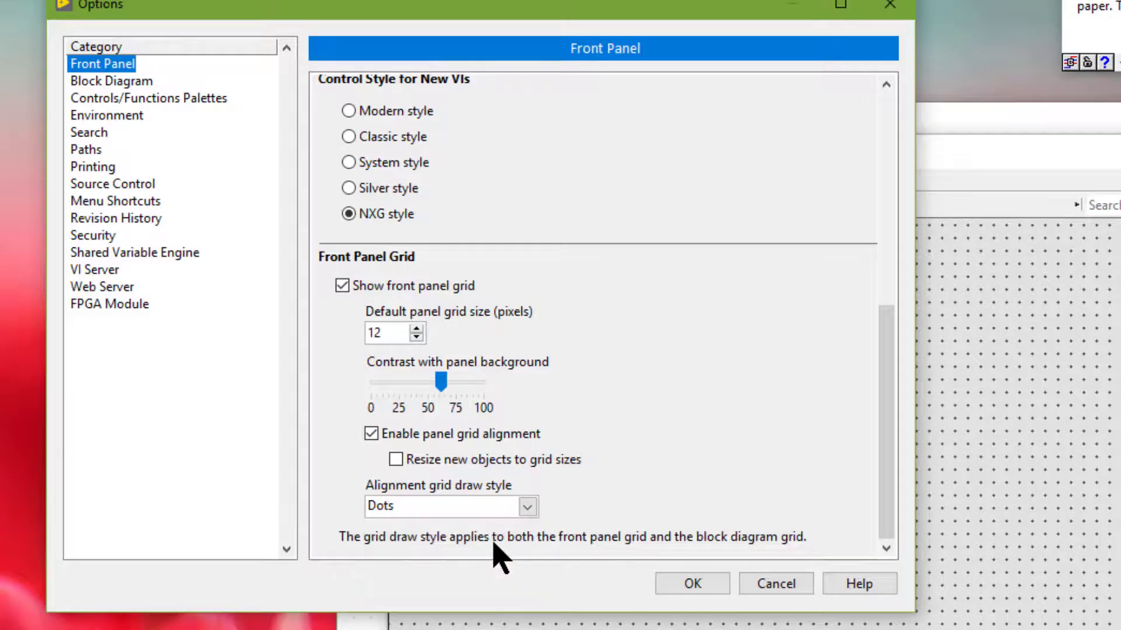
click(693, 585)
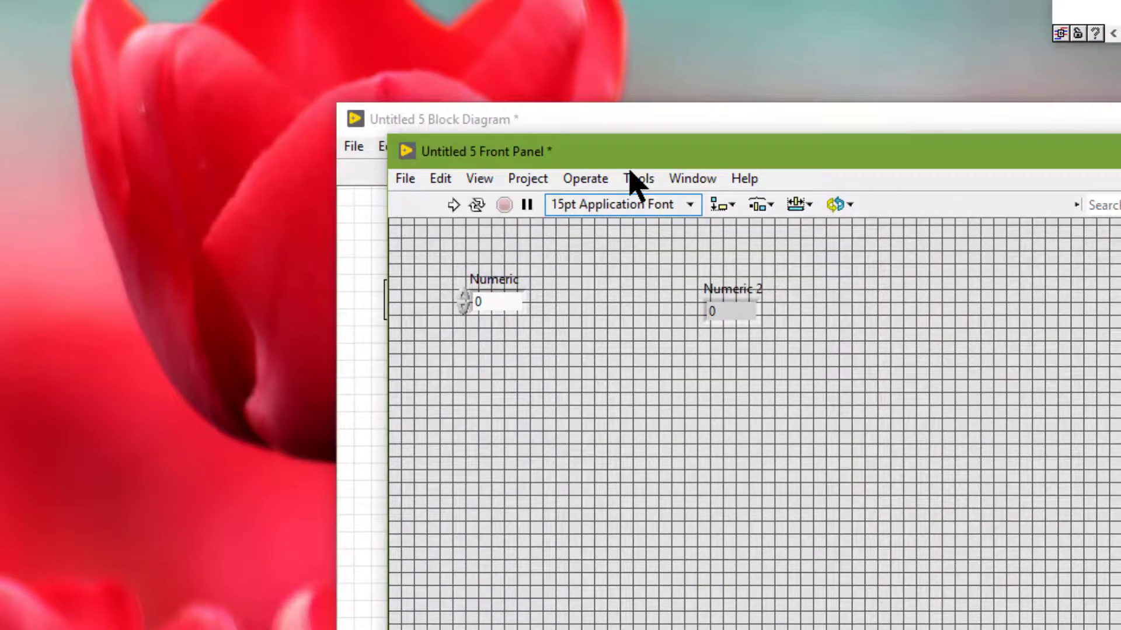
Step: Change the alignment grid draw style to Graph Paper in the Front Panel options and apply it
click(632, 179)
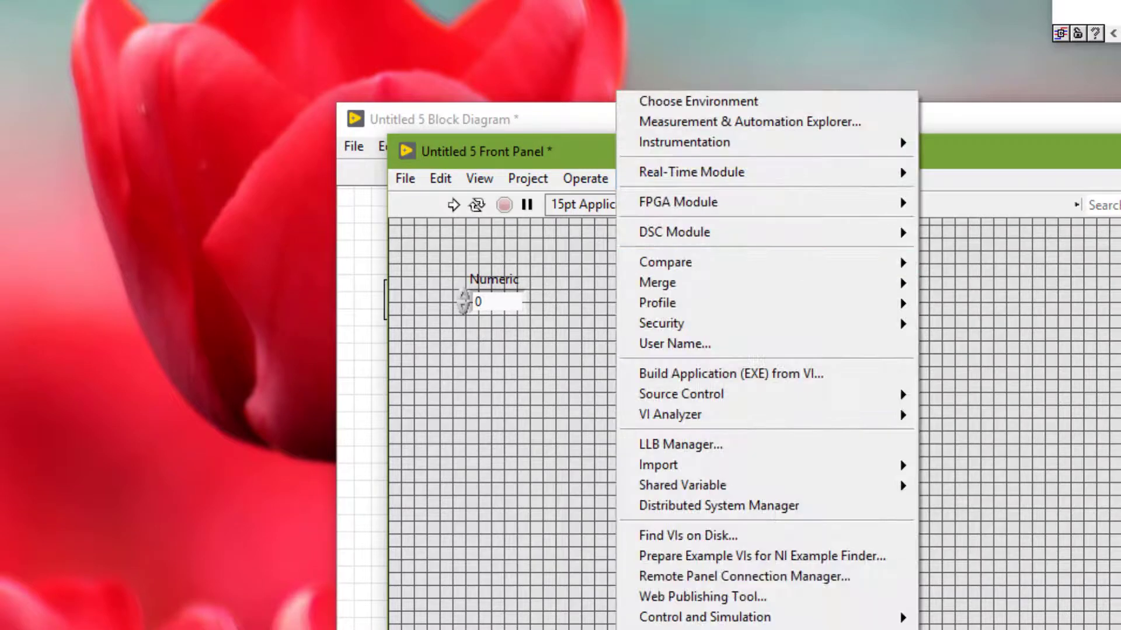
click(665, 629)
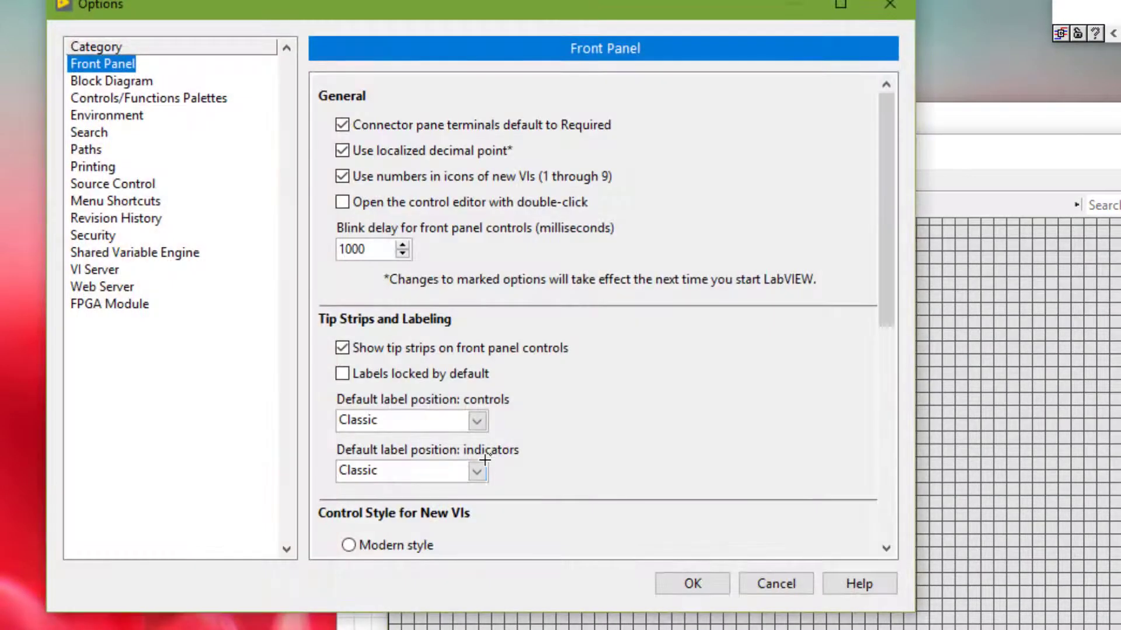
click(886, 503)
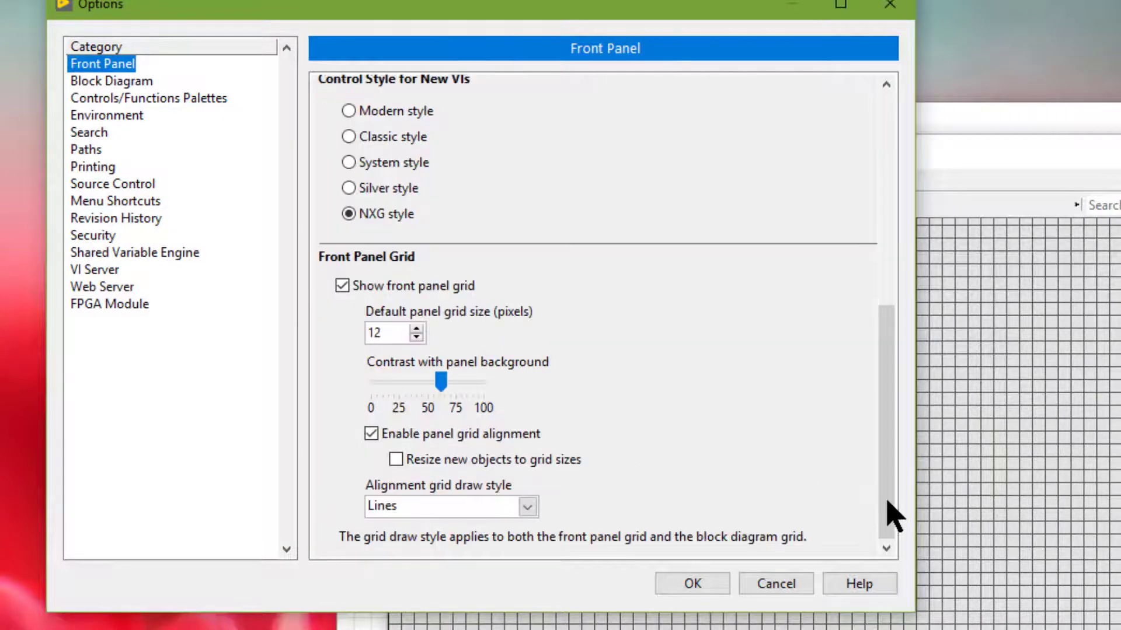
click(529, 512)
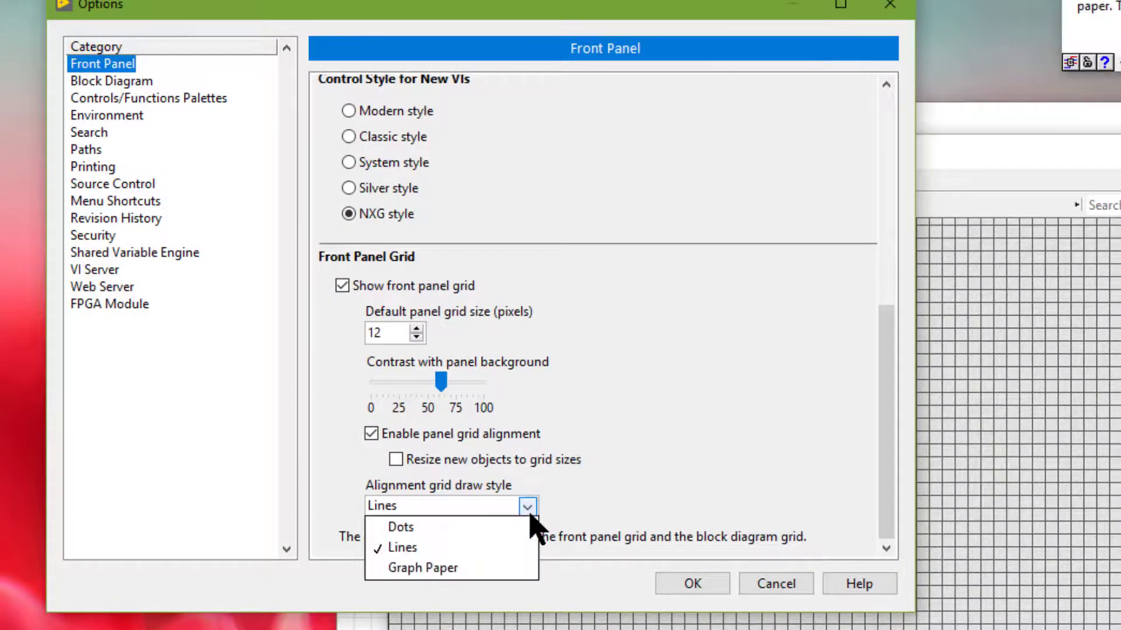
click(487, 569)
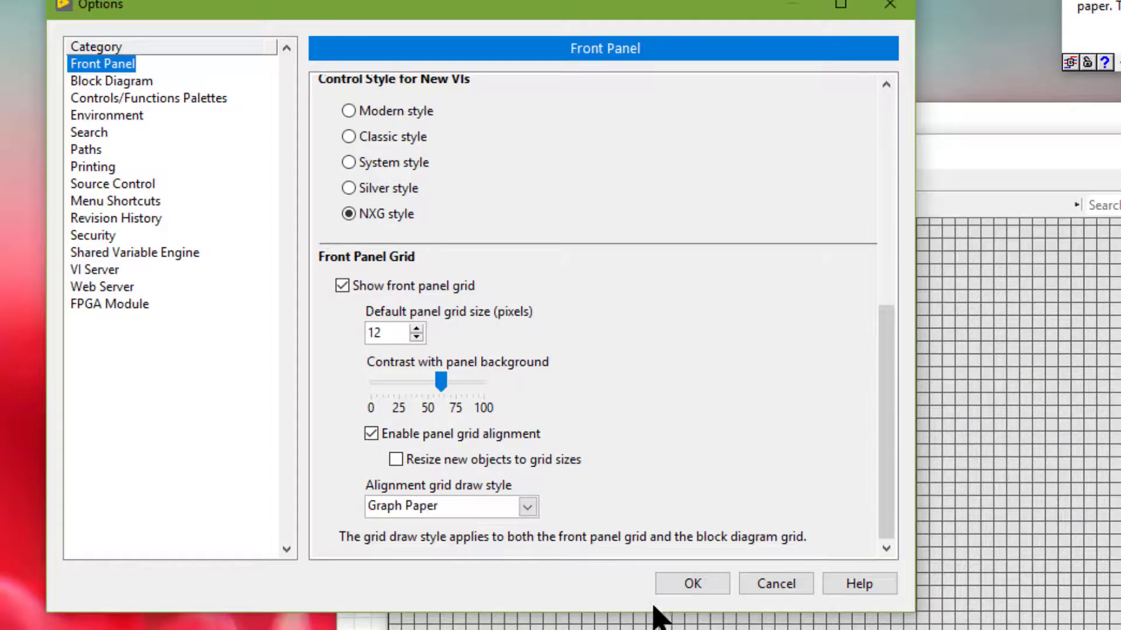
click(688, 585)
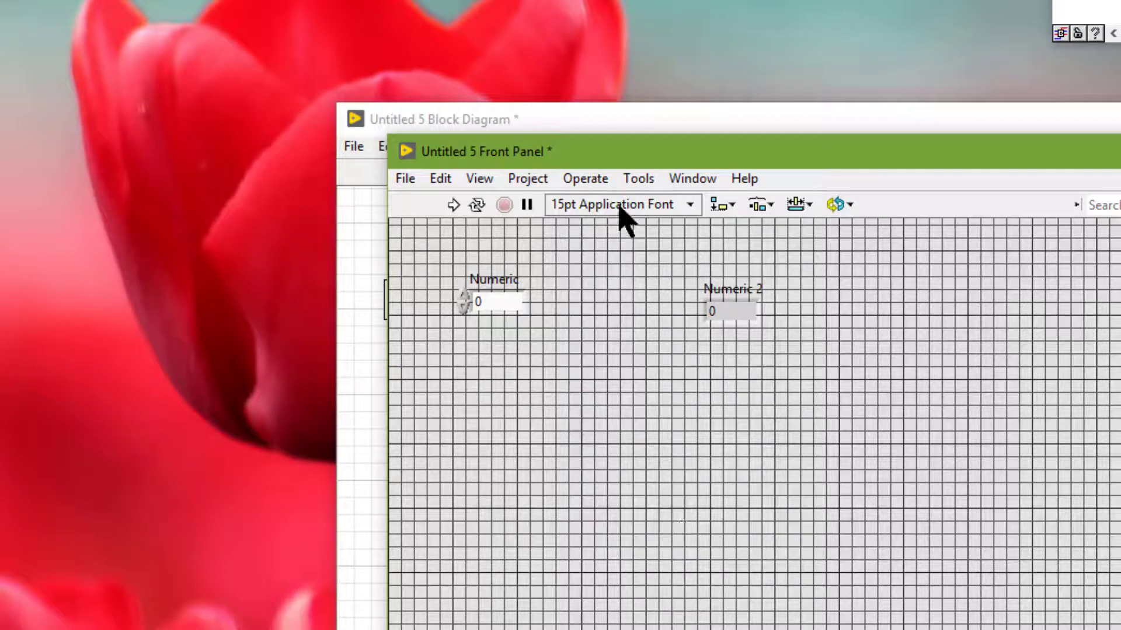
Step: Lower the front panel grid's contrast with the panel background to about 15 in the Front Panel options and apply it
click(638, 180)
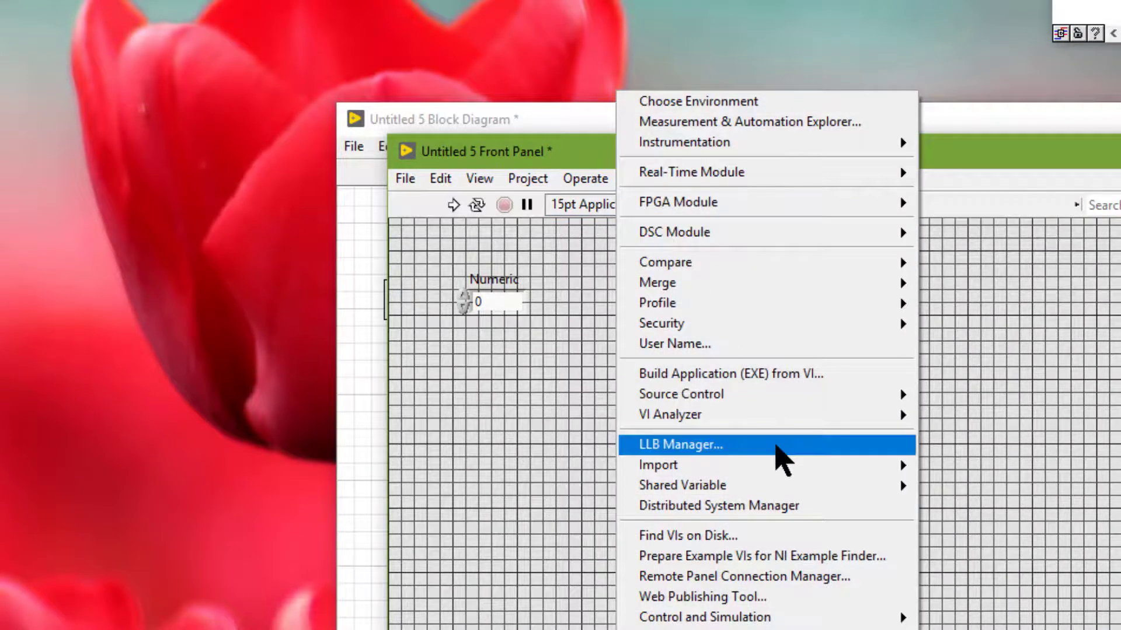
key(Escape)
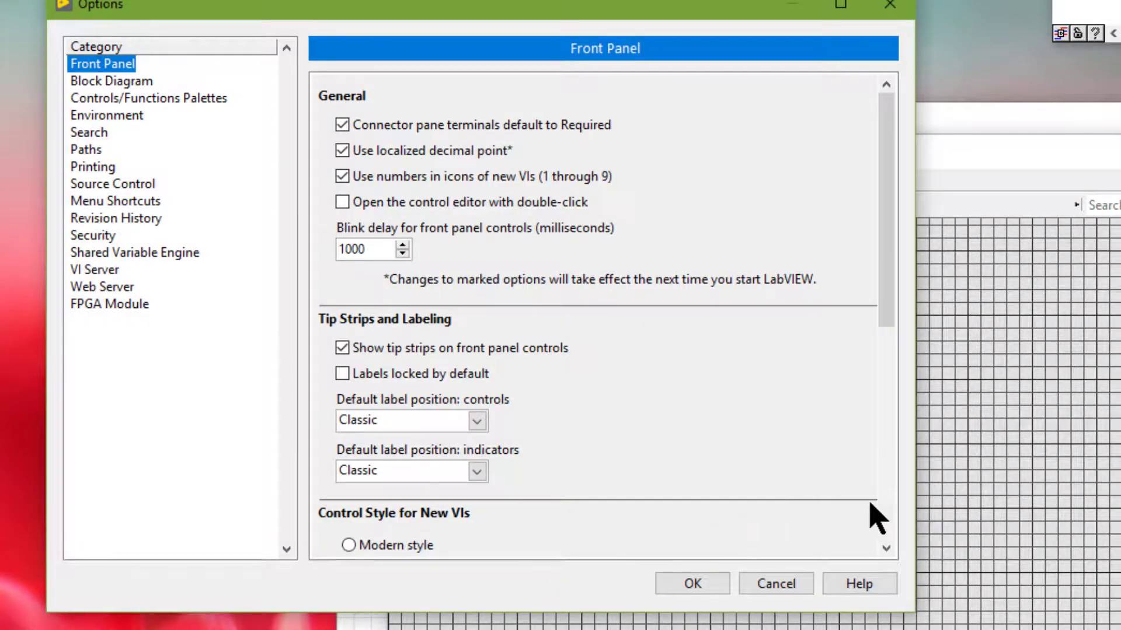
click(888, 519)
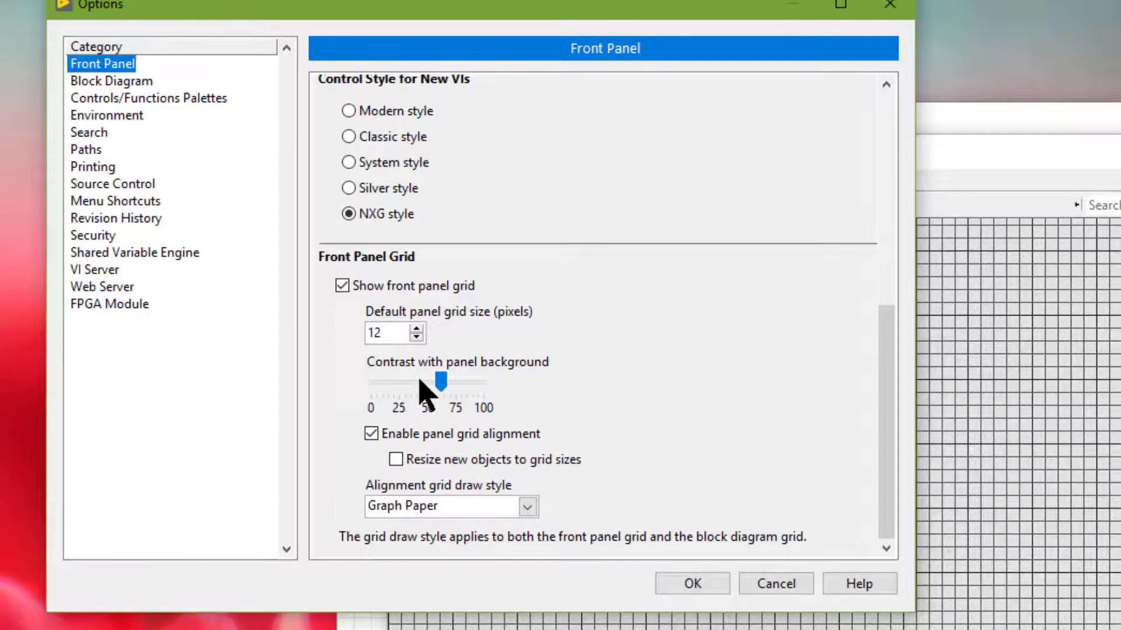
drag(441, 380, 389, 381)
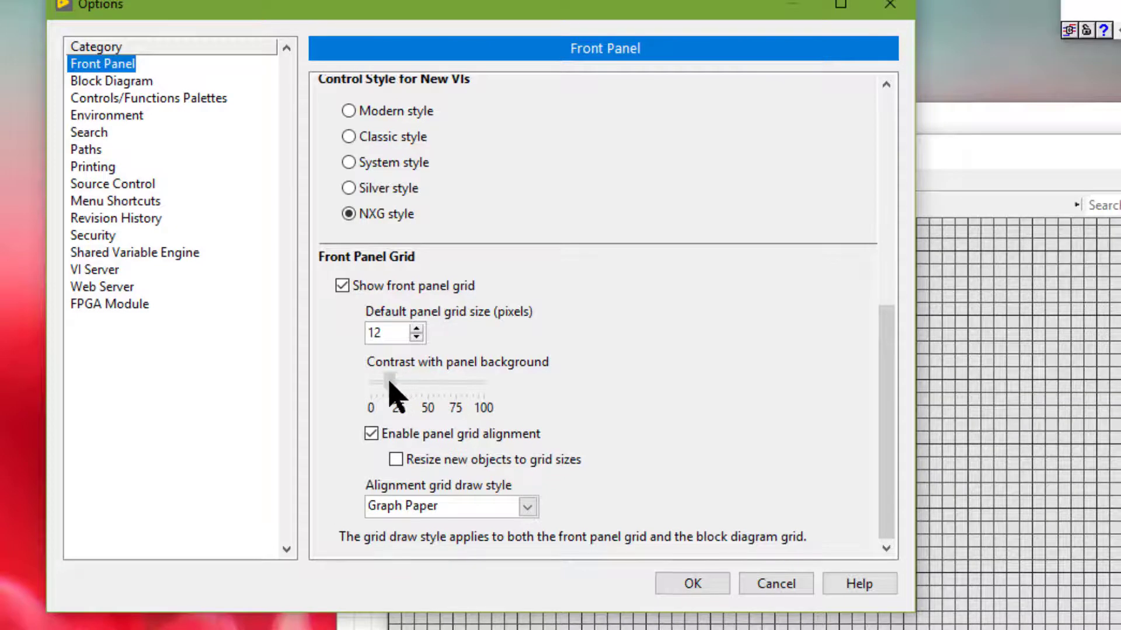
click(689, 584)
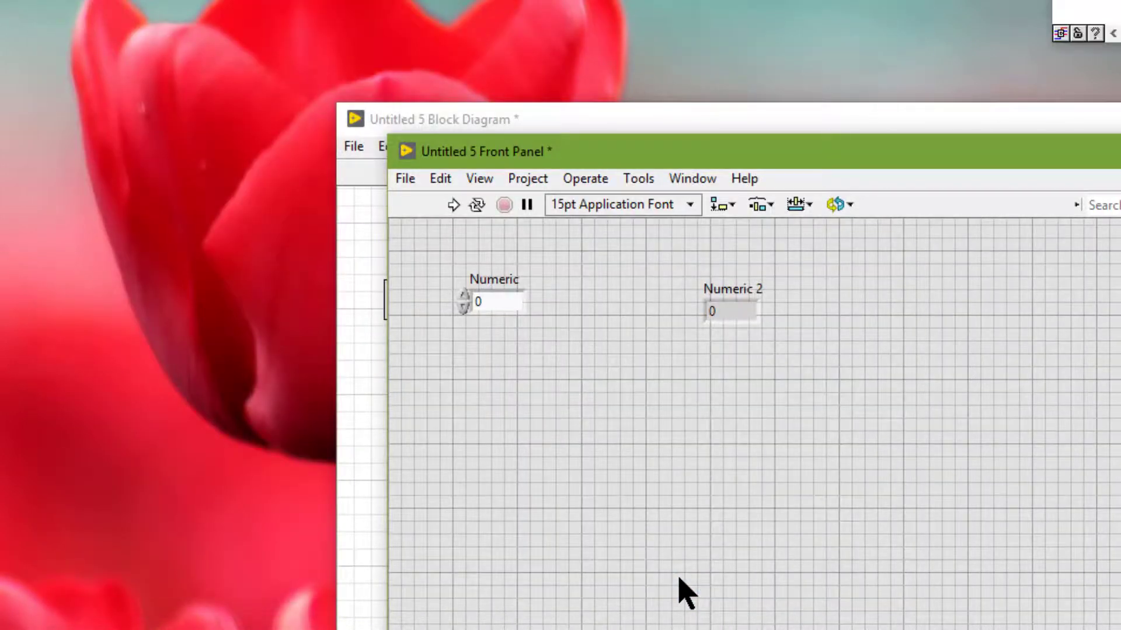
Step: Review the Front Panel Grid settings in the Front Panel options, including grid size, contrast, alignment and draw style
click(639, 181)
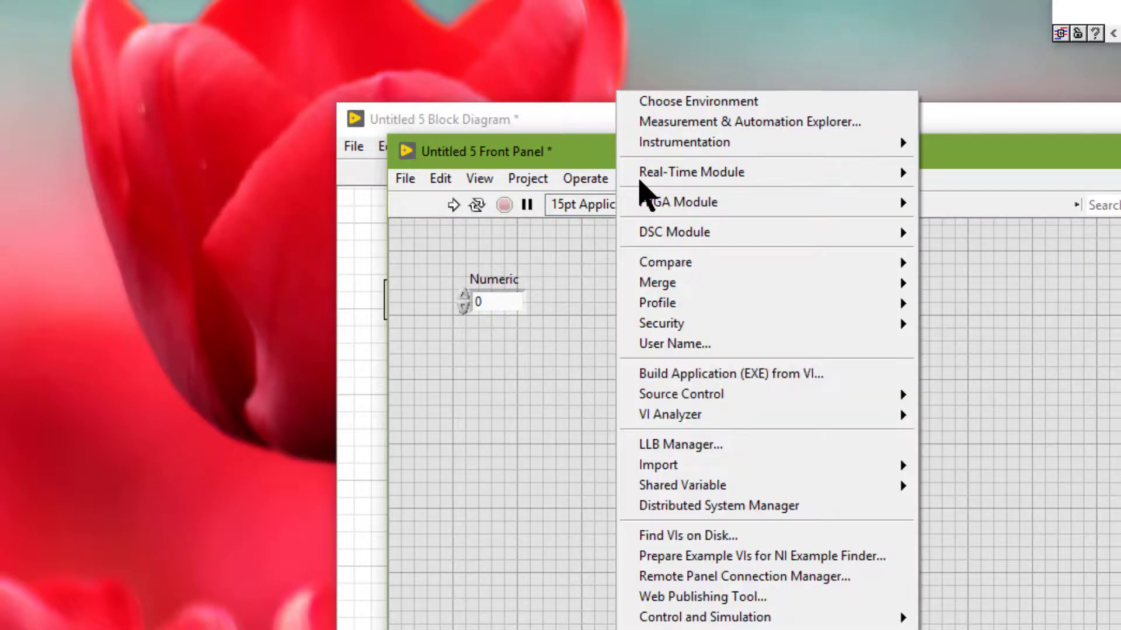
click(665, 629)
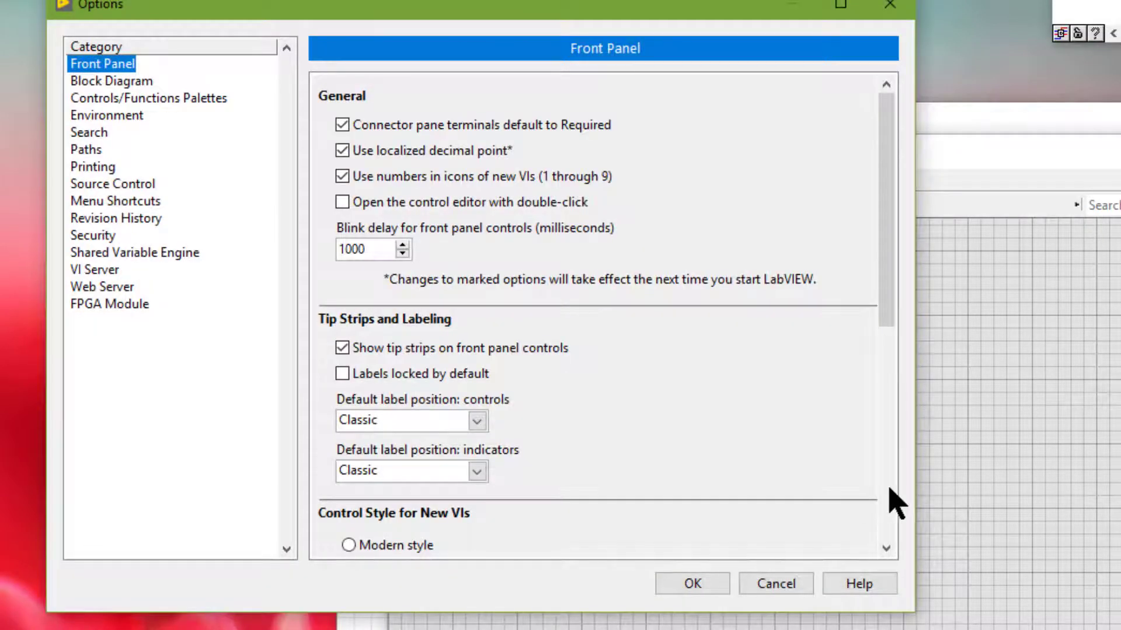
scroll(888, 490, down, 5)
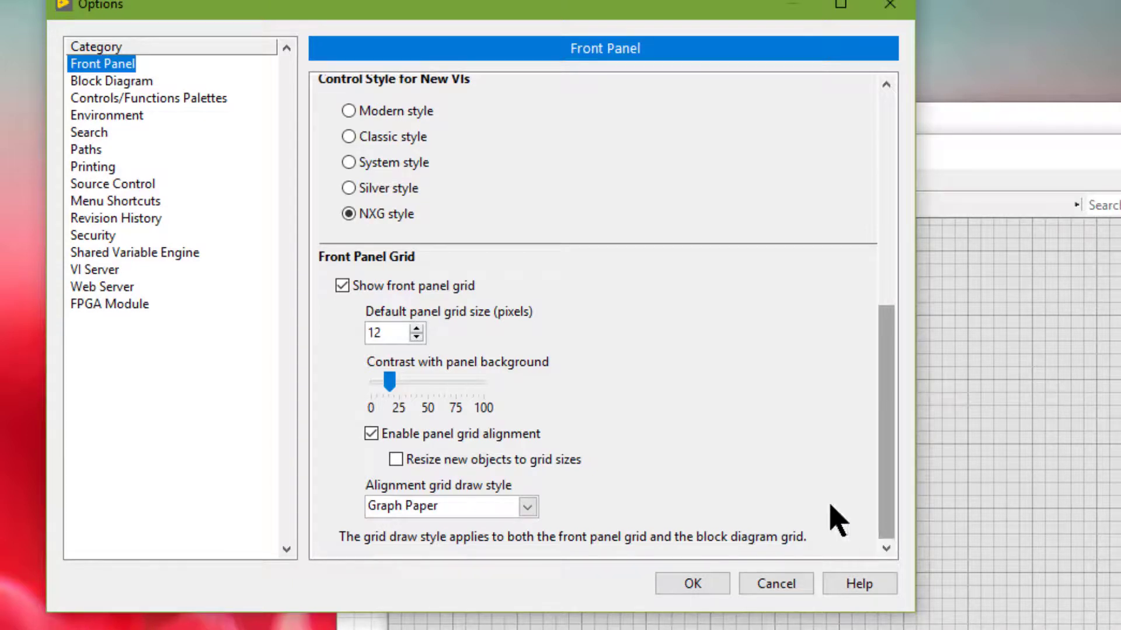
click(671, 586)
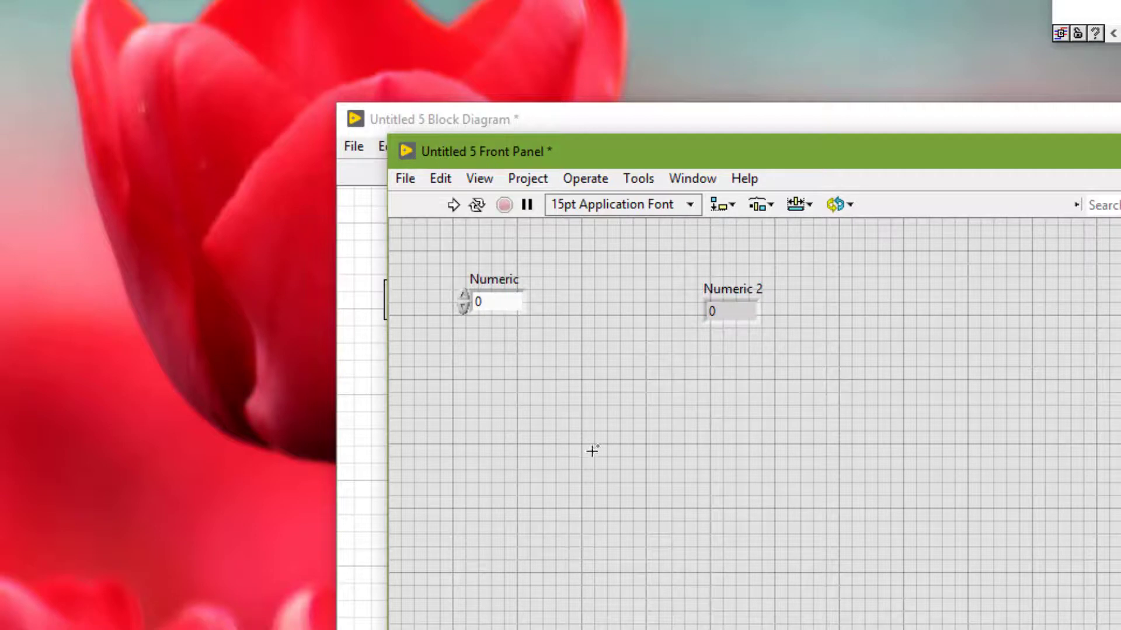
Step: Place a Modern numeric control on the front panel, below and between the Numeric control and the Numeric 2 indicator
right_click(553, 399)
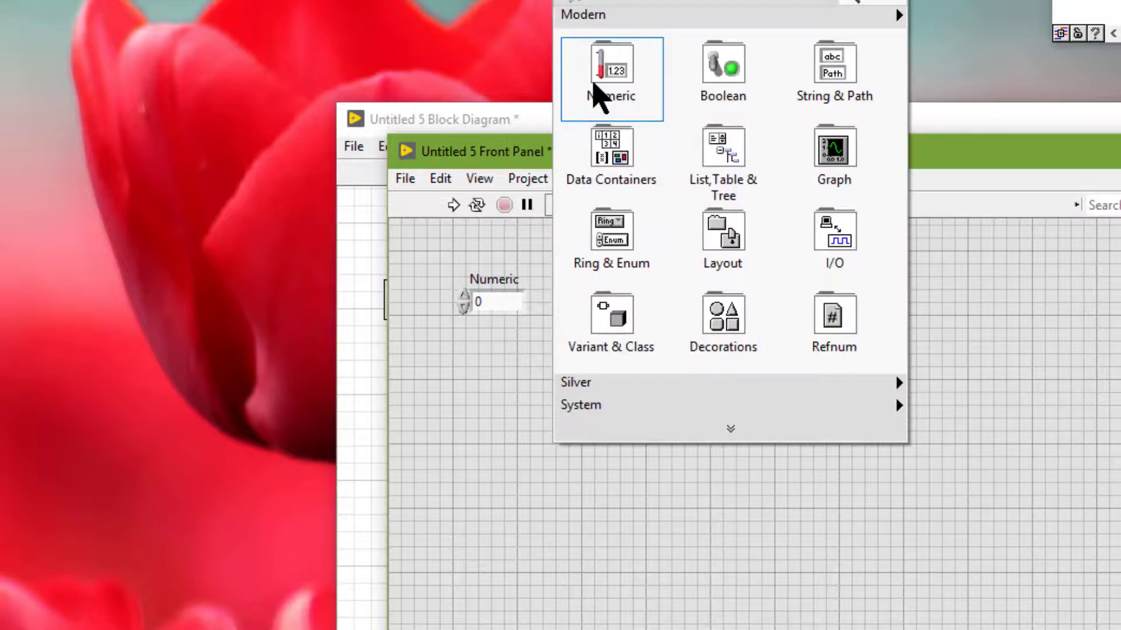
mouse_move(615, 94)
click(723, 140)
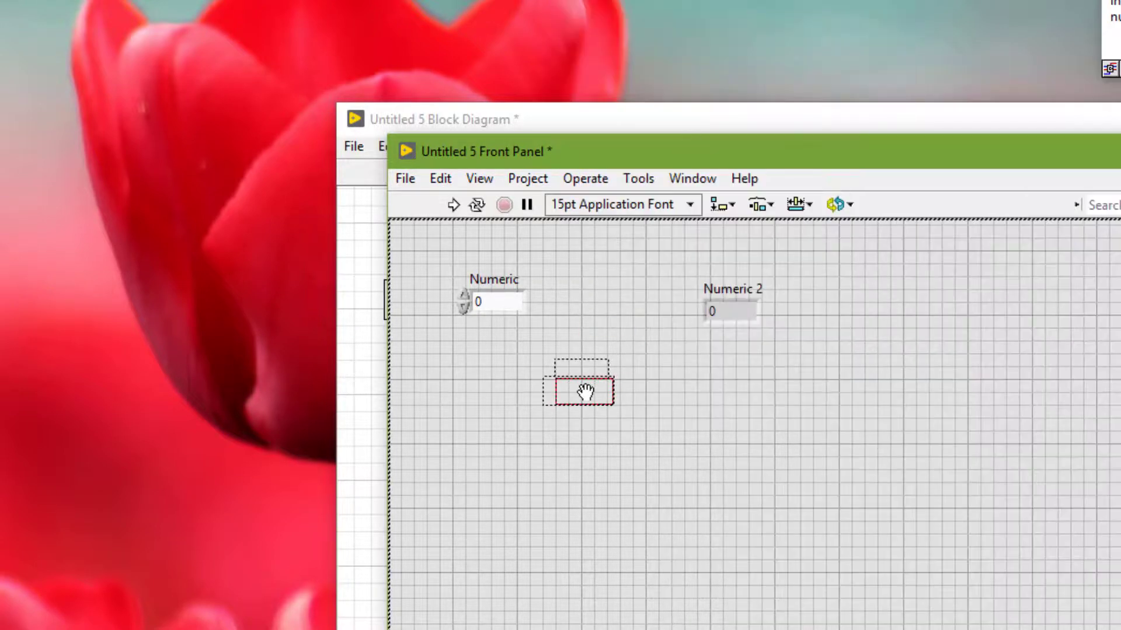
click(585, 392)
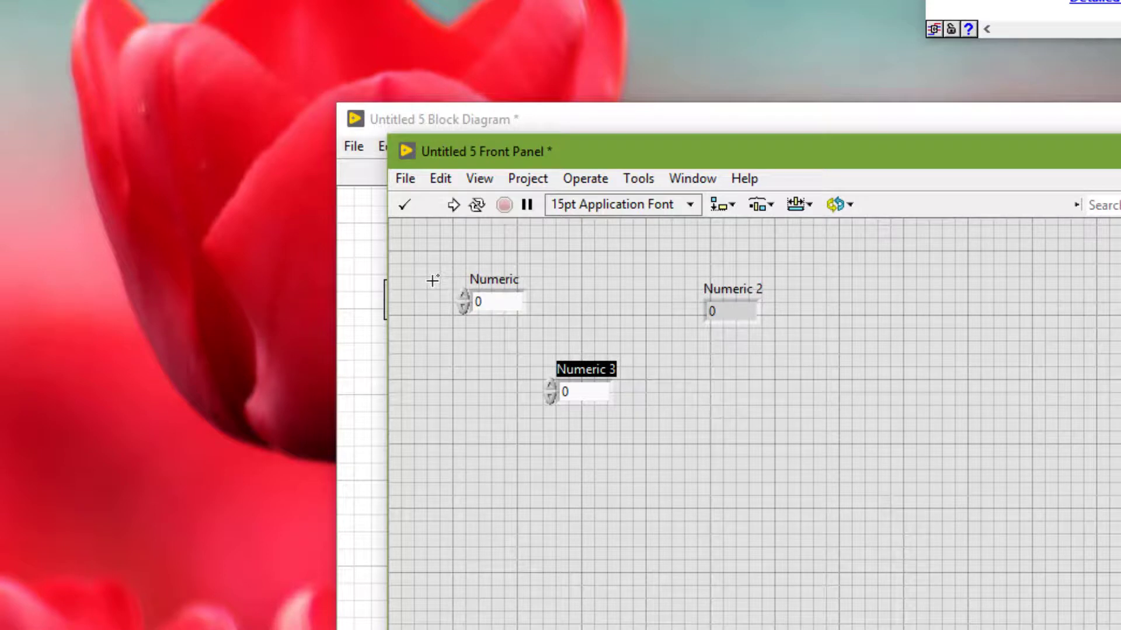
Step: Align the left edges of the Numeric and Numeric 3 controls on the front panel
drag(433, 281, 665, 433)
shift+click(733, 289)
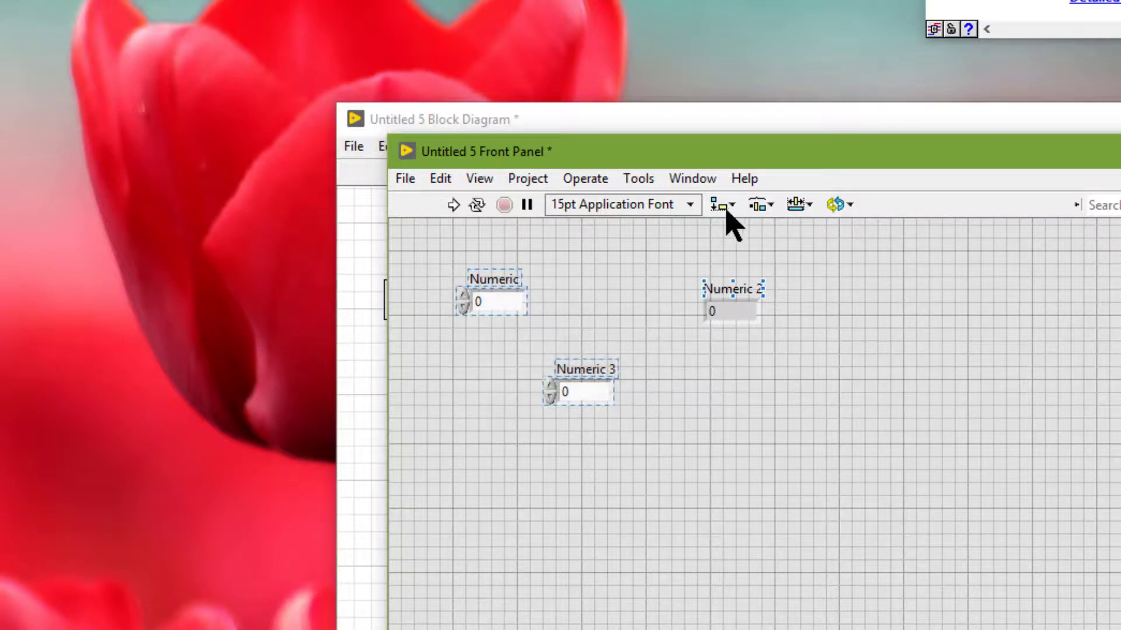
click(723, 207)
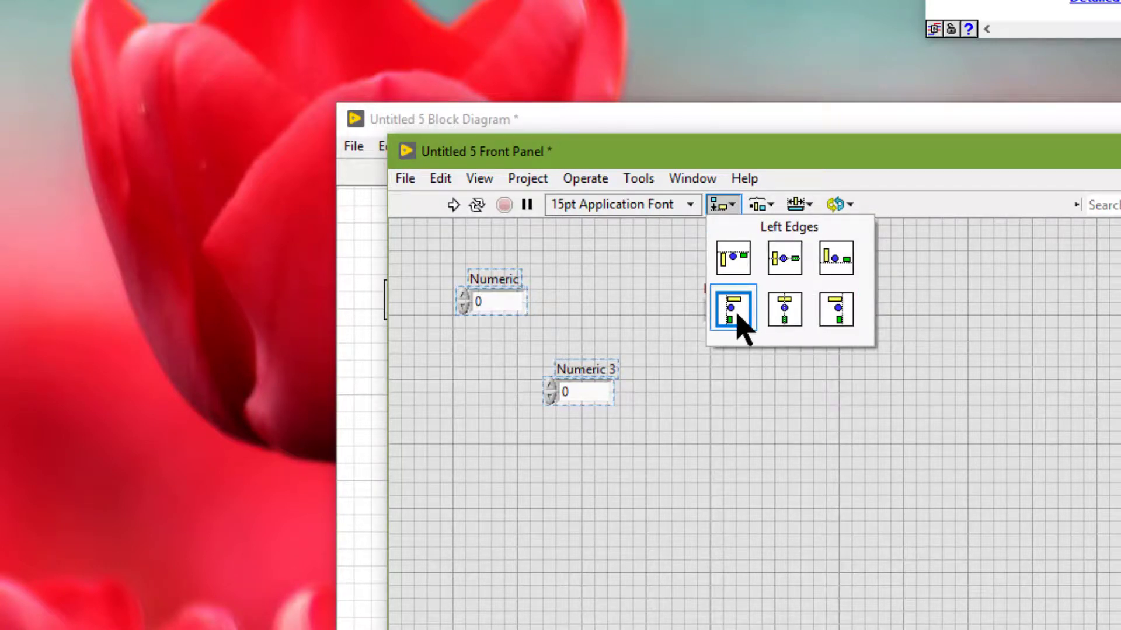
click(441, 179)
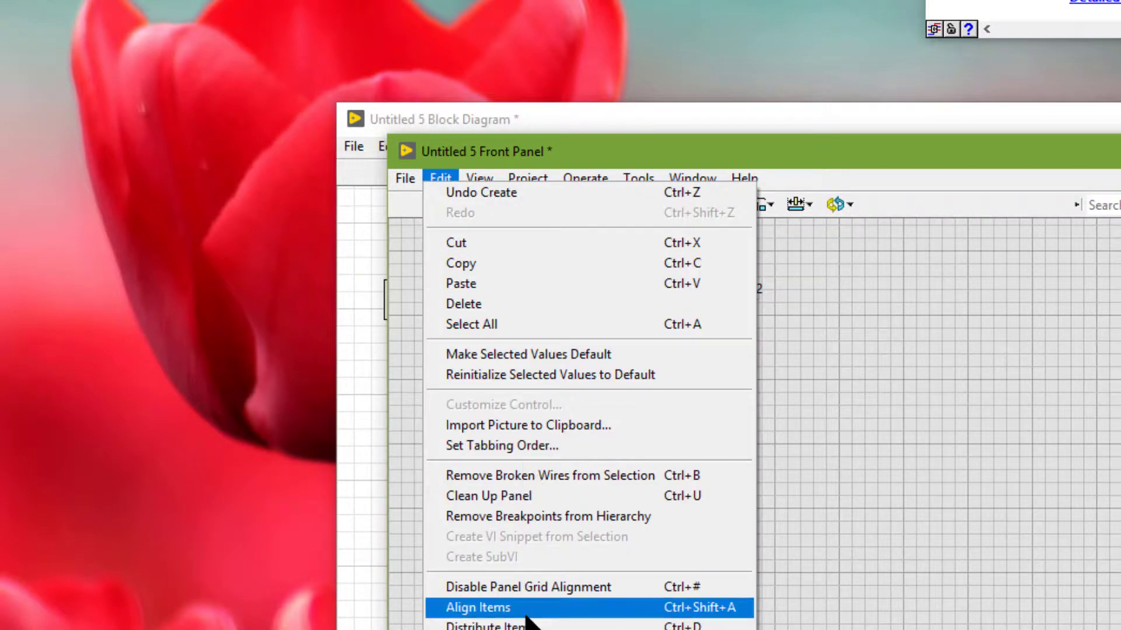
click(527, 612)
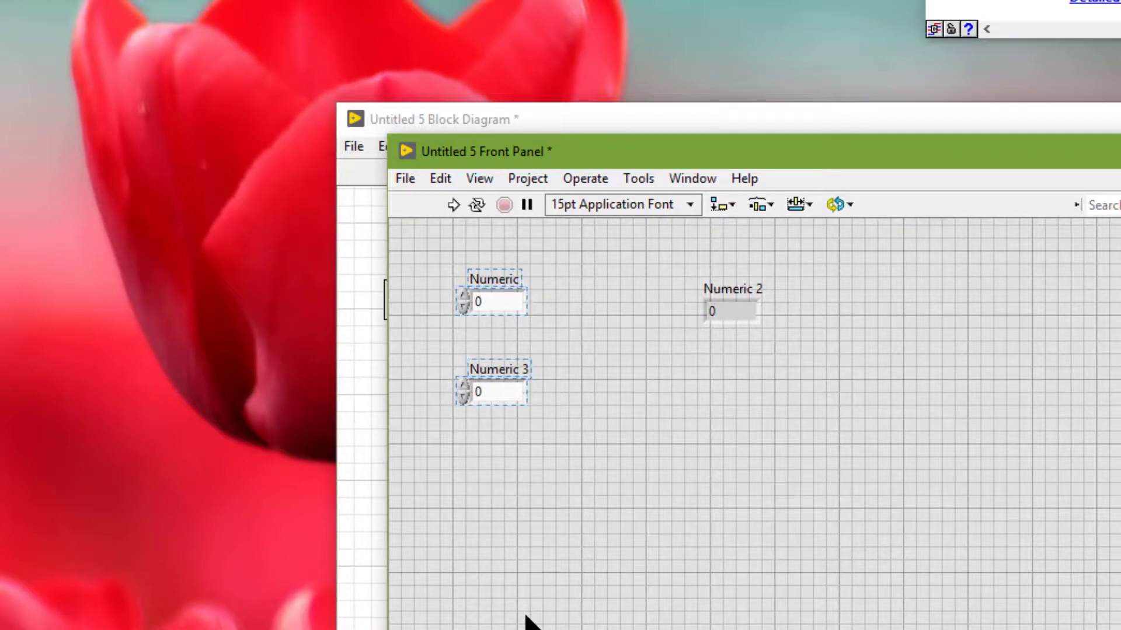
Step: Place another Modern numeric control on the front panel, well below Numeric 3 in the same column
right_click(563, 553)
mouse_move(625, 220)
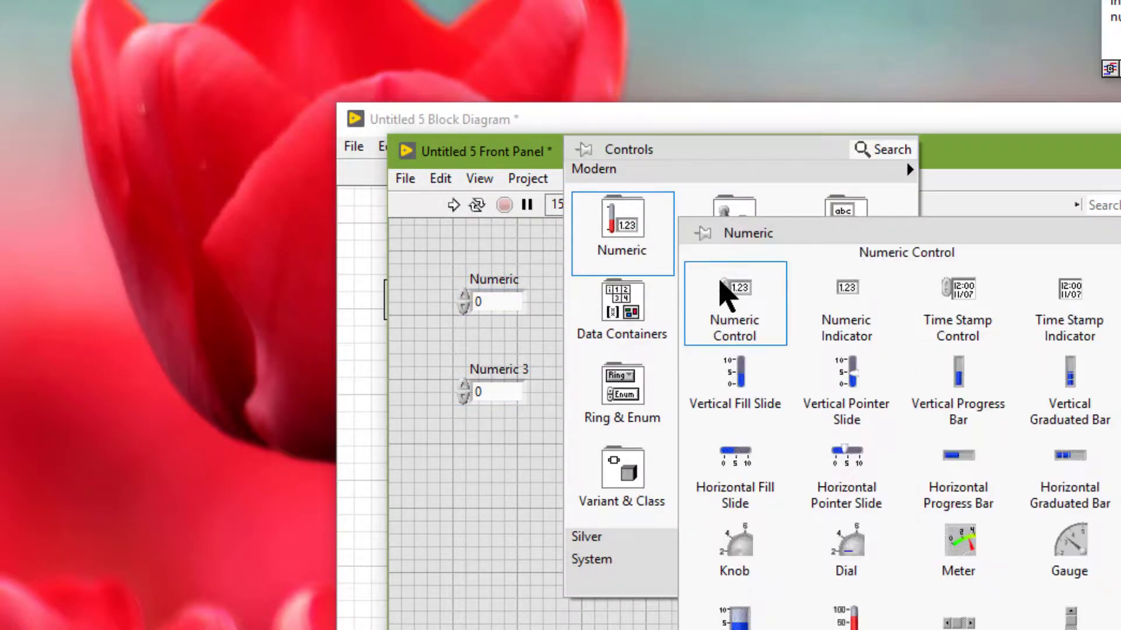
click(723, 292)
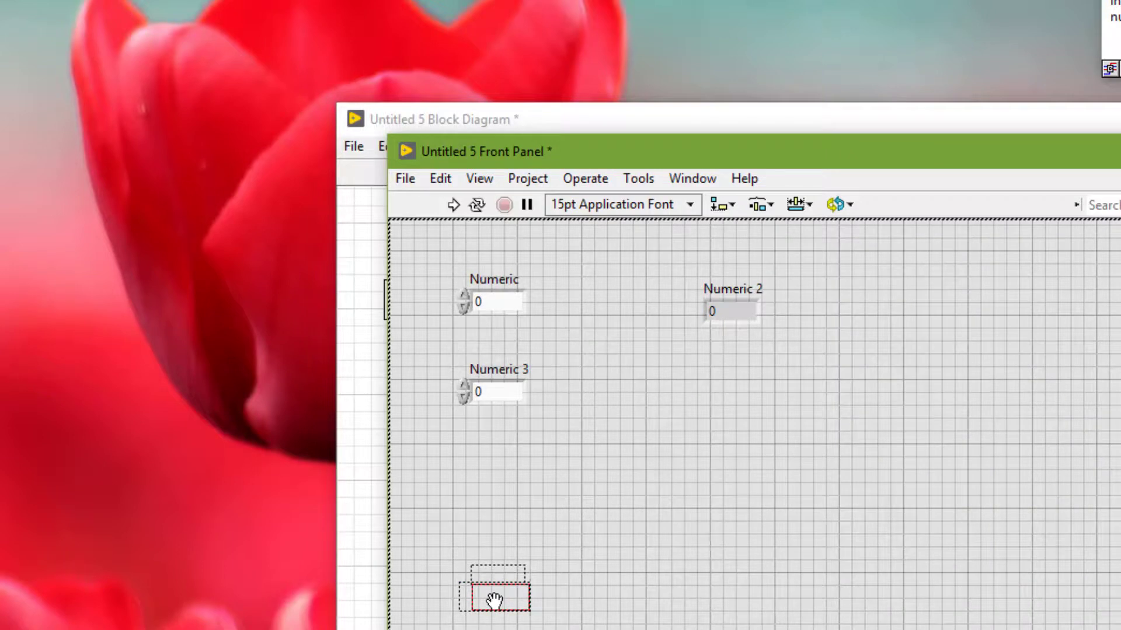
click(494, 601)
click(425, 279)
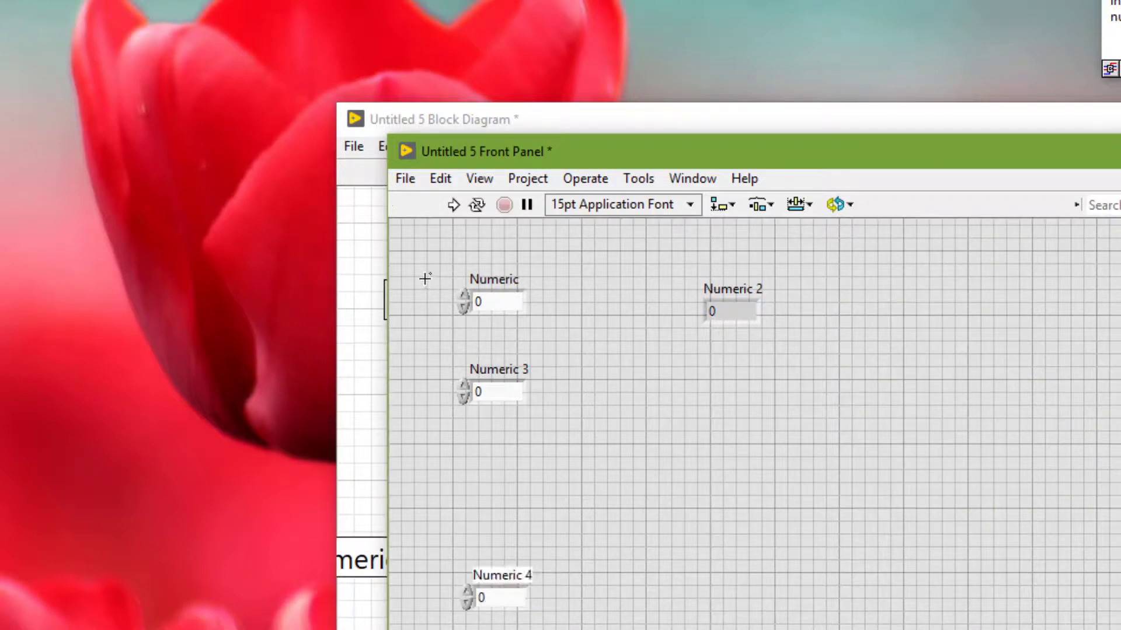
Step: Distribute the Numeric, Numeric 3 and Numeric 4 controls with equal vertical gaps and deselect them
drag(426, 279, 623, 627)
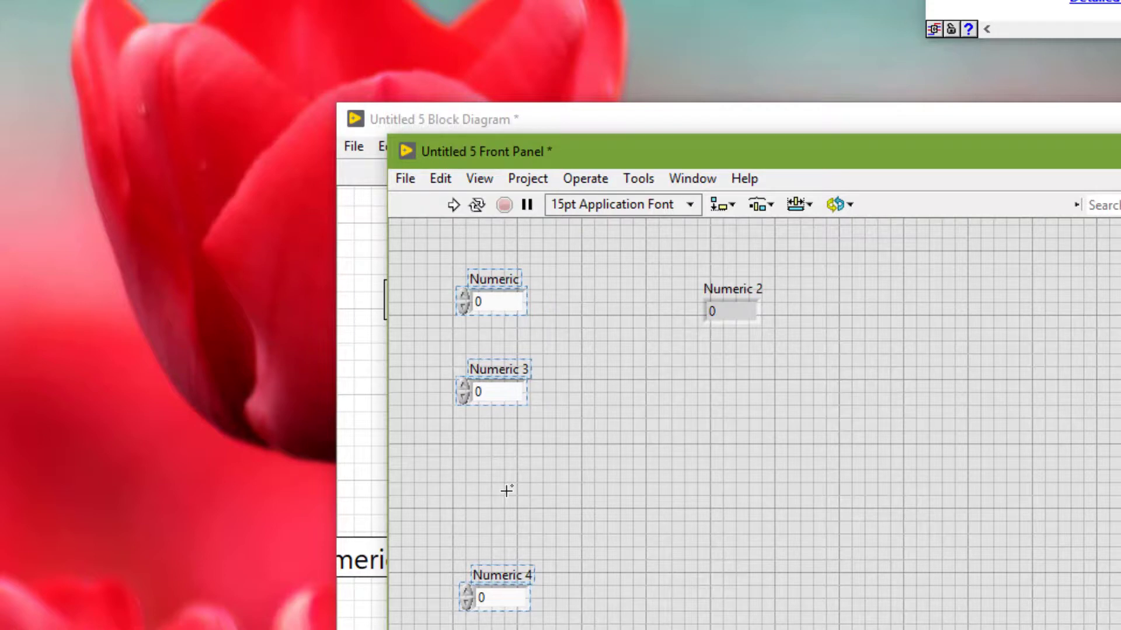
click(757, 208)
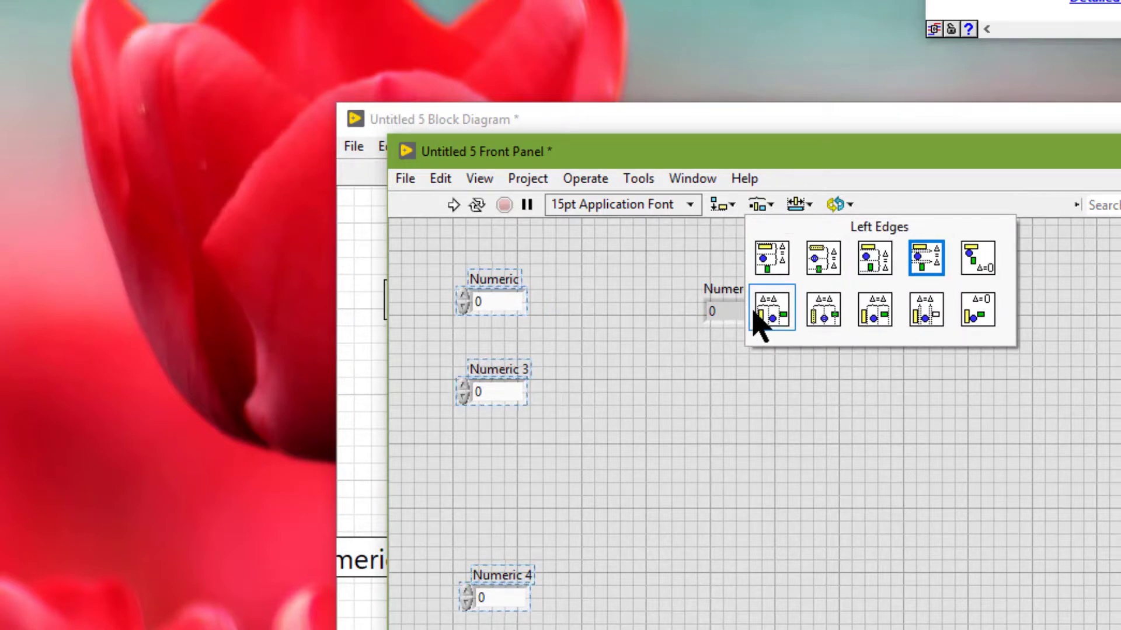
click(438, 177)
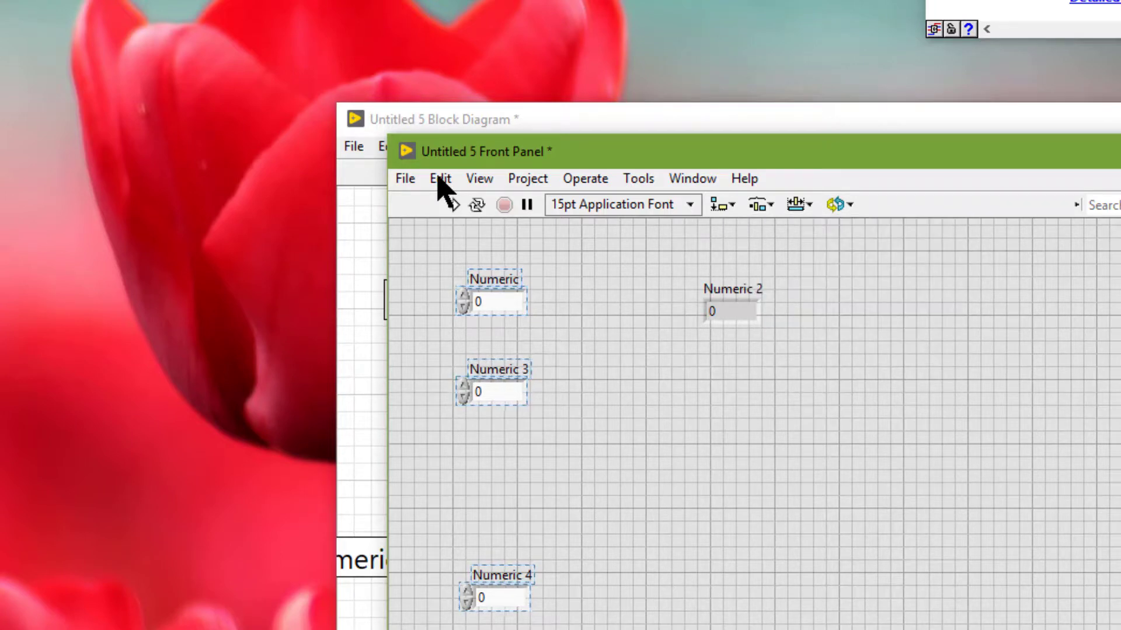
click(438, 178)
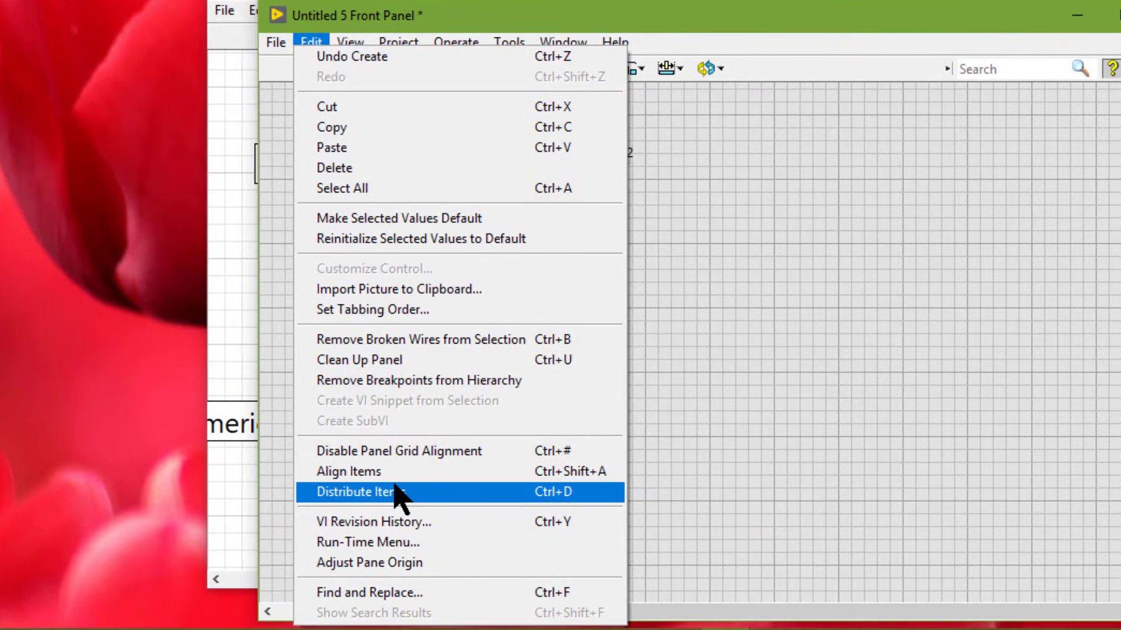
click(395, 491)
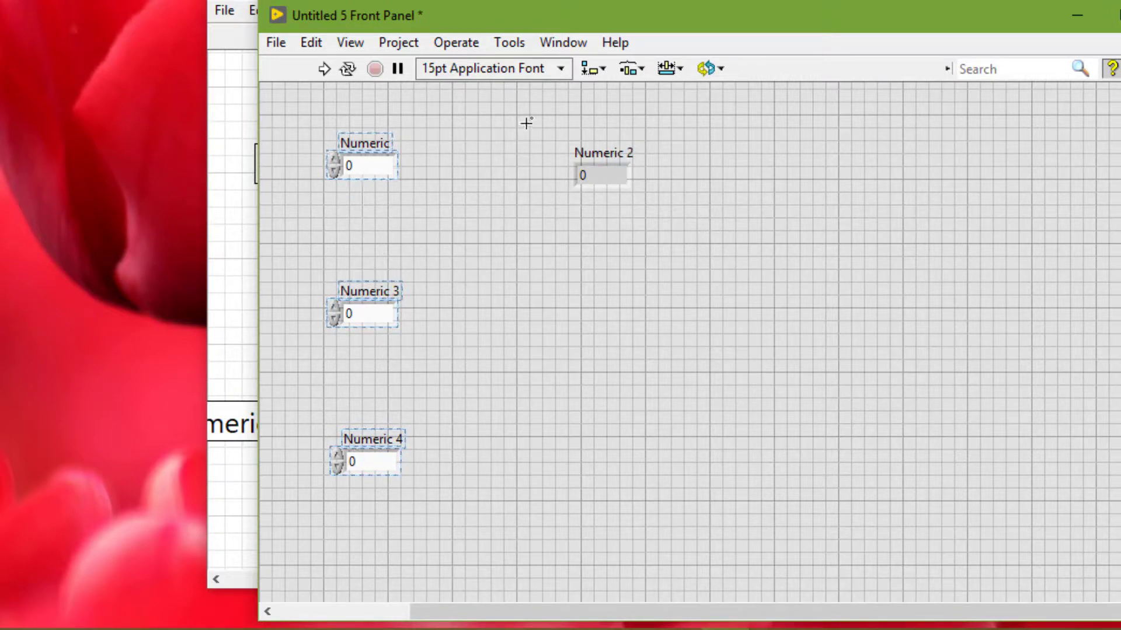
click(624, 73)
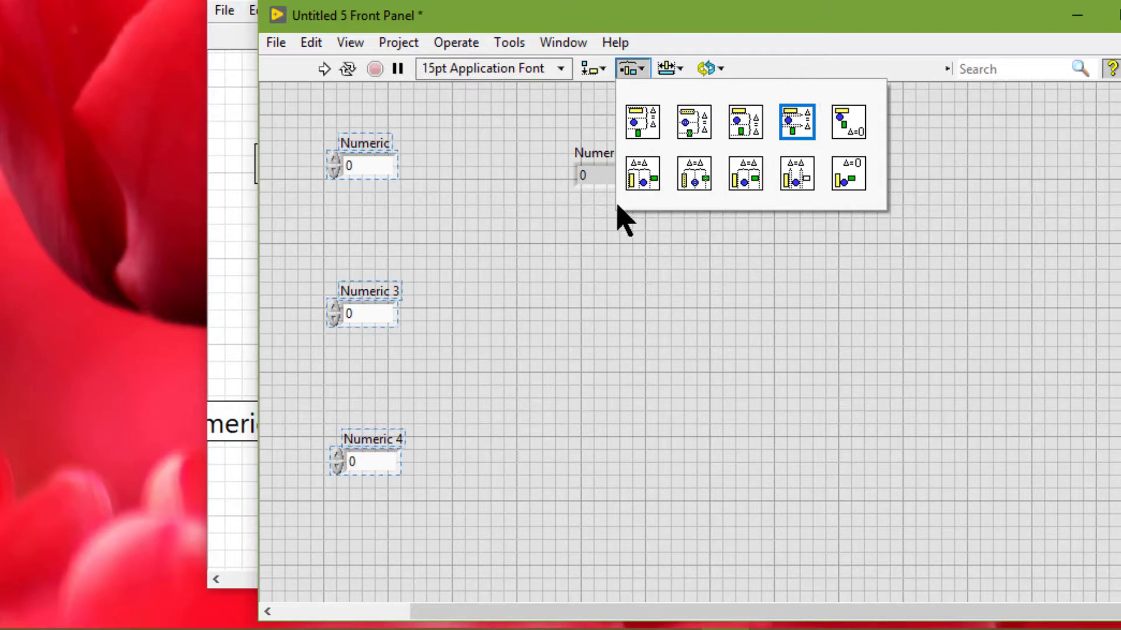
click(500, 169)
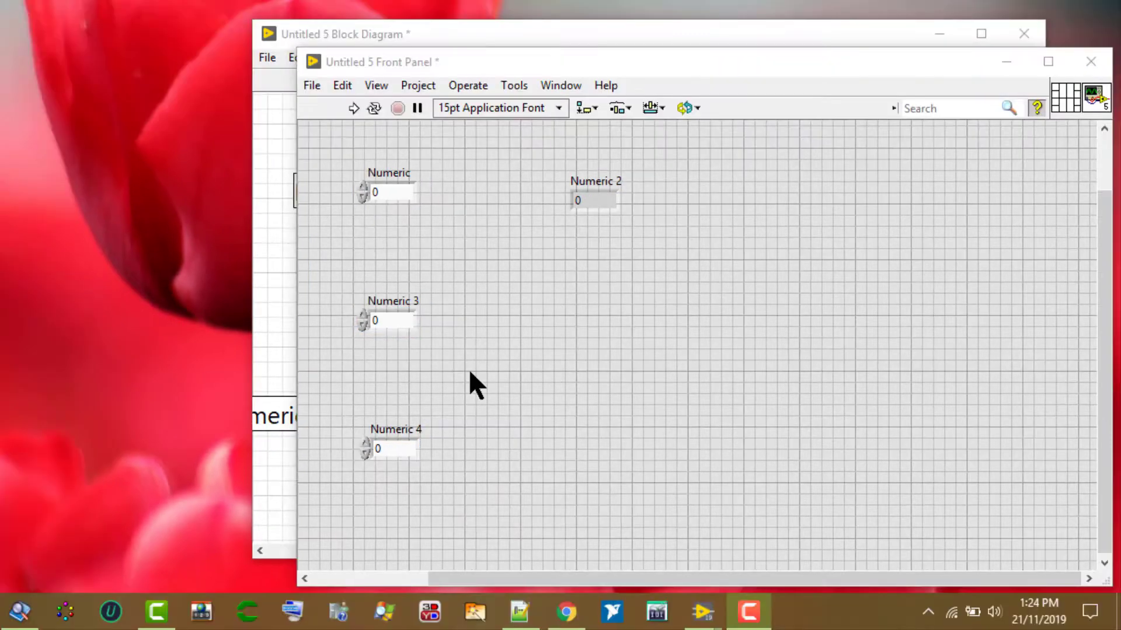
Step: Switch to the block diagram, turn off Show block diagram grid in the Block Diagram options and apply it
click(279, 310)
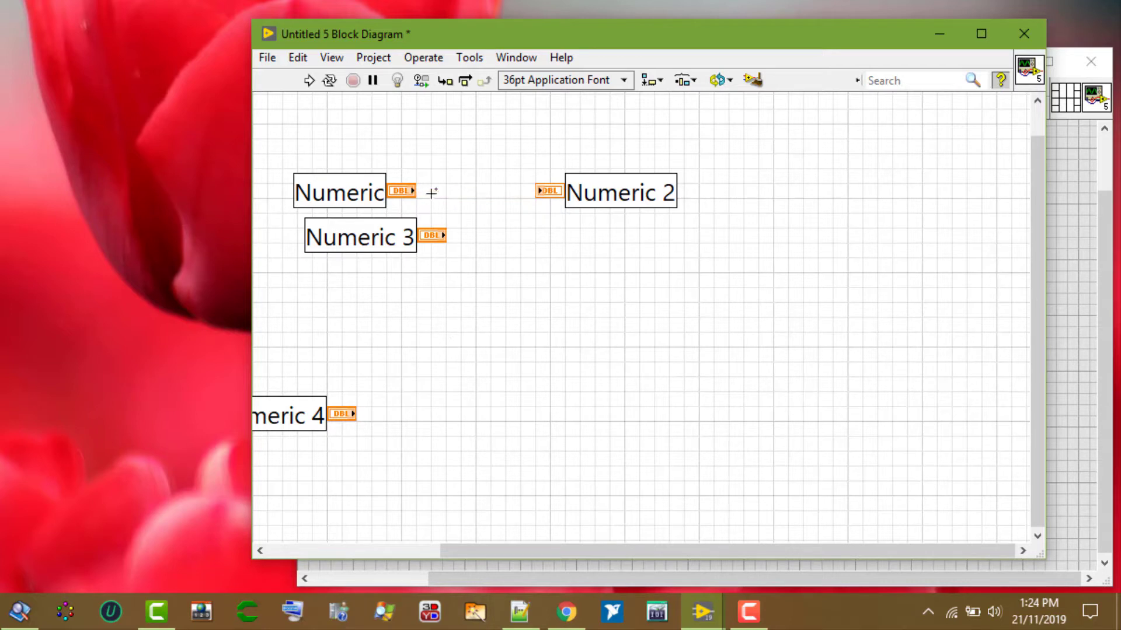
click(465, 57)
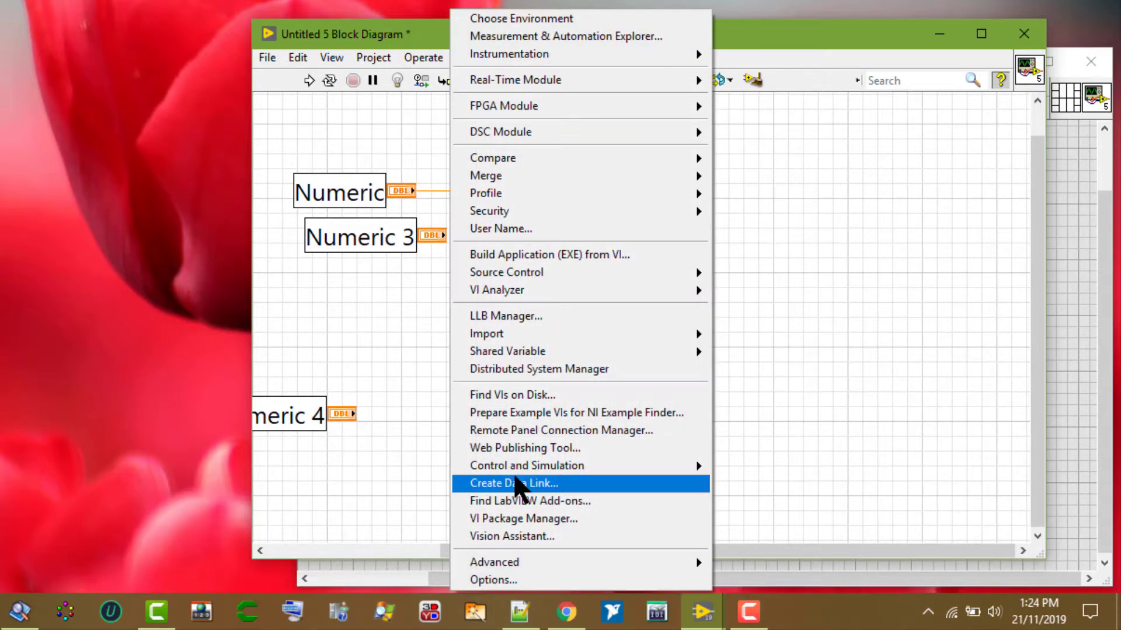
click(495, 580)
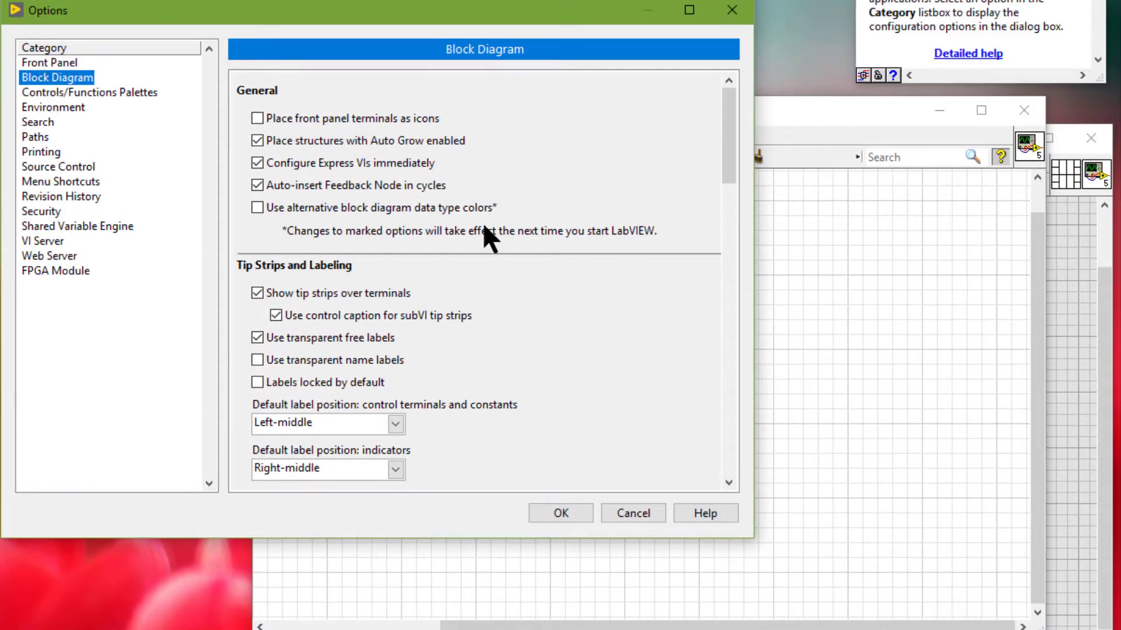
click(729, 401)
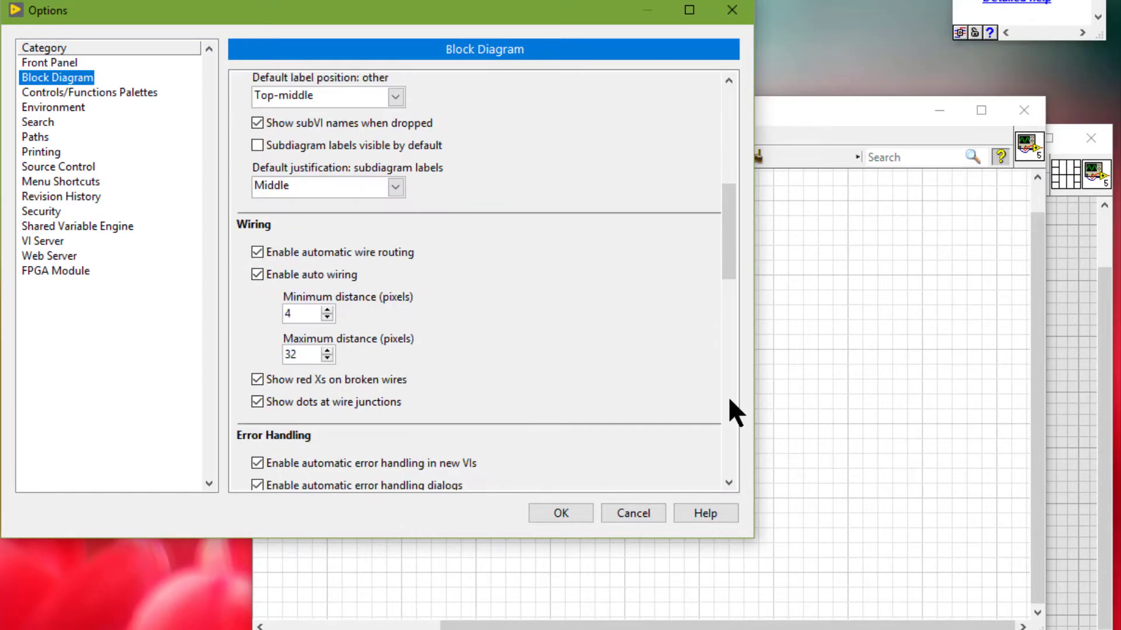
click(729, 400)
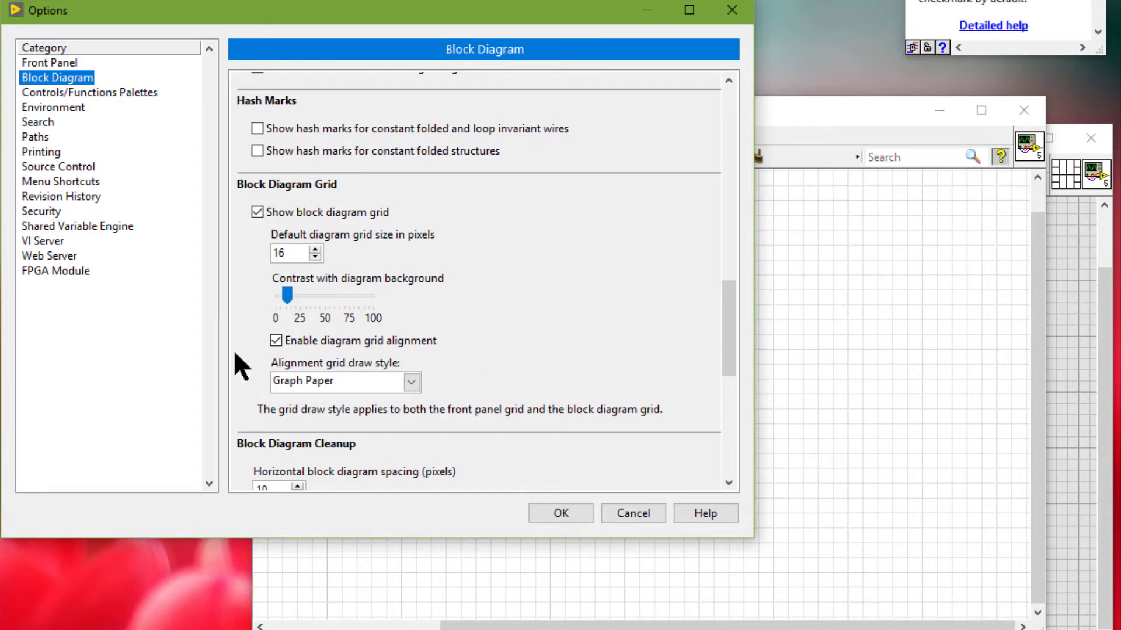
click(255, 212)
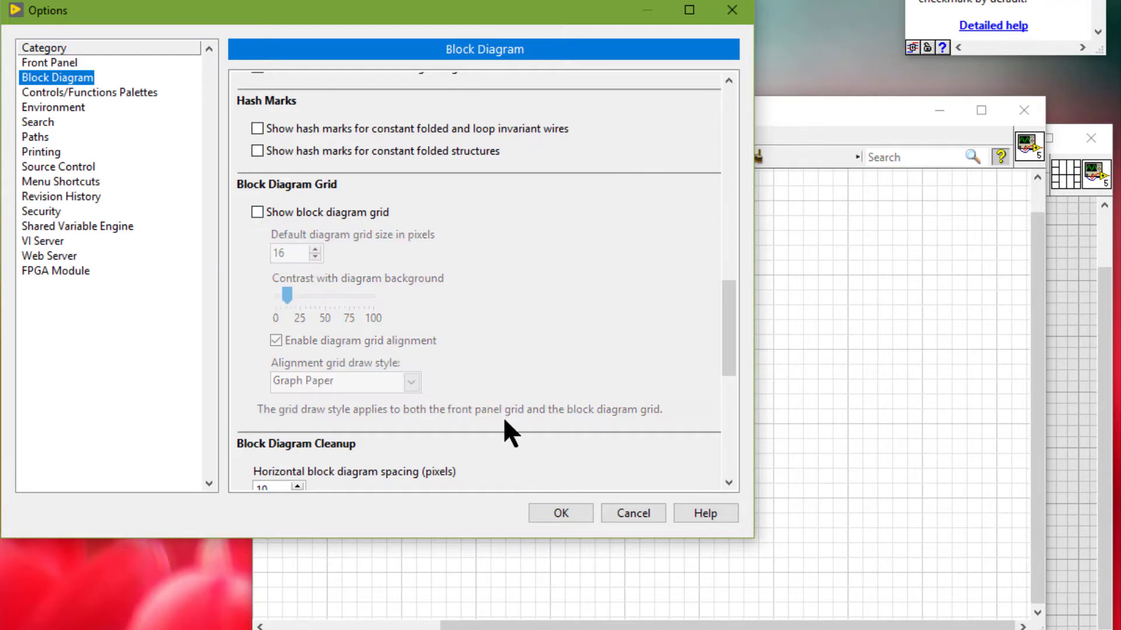
click(560, 513)
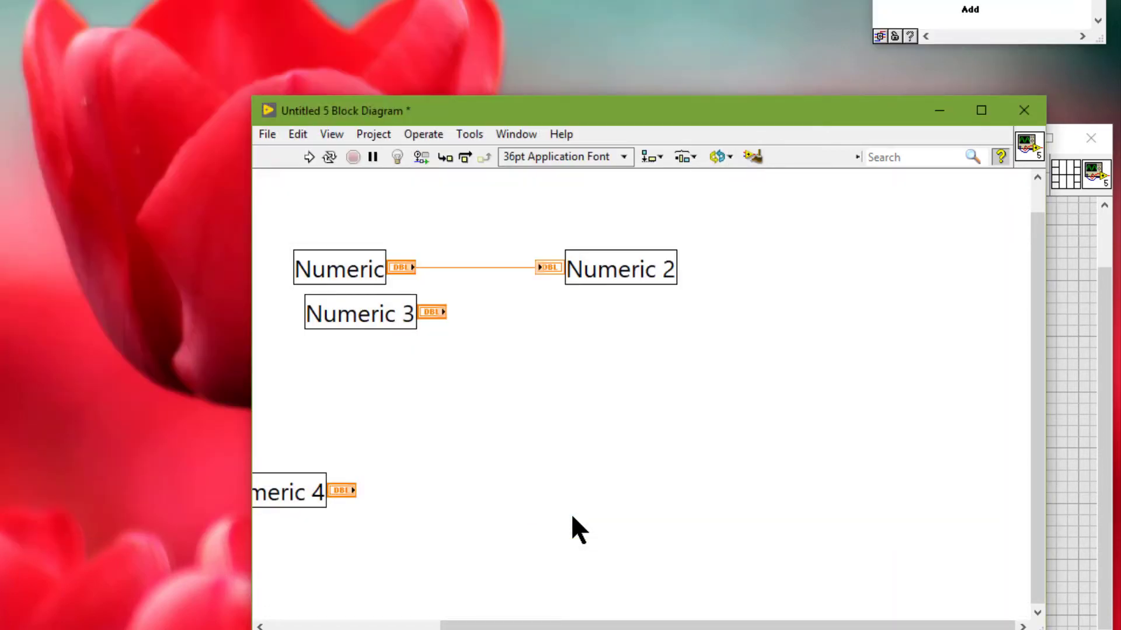